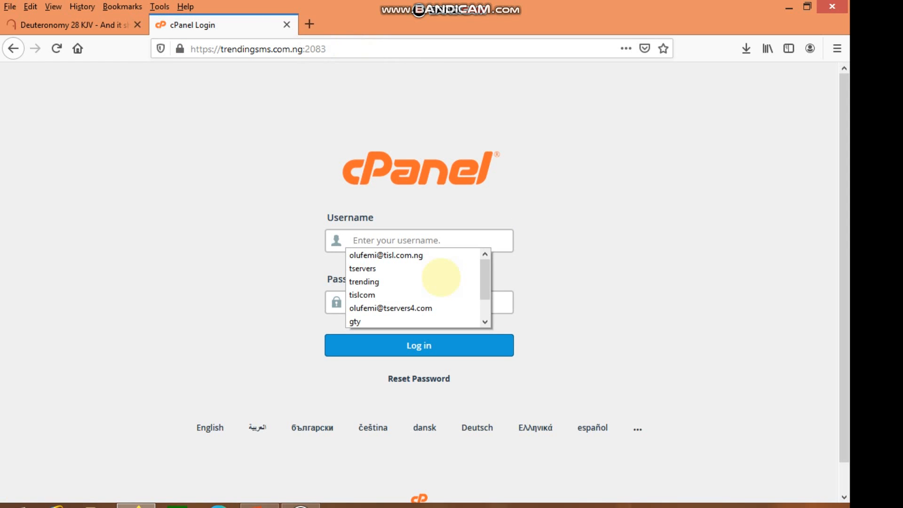
Log in to cPanel with the saved account username and the account password.
{"action": "left_click", "coordinate": [395, 282]}
{"action": "left_click", "coordinate": [405, 300]}
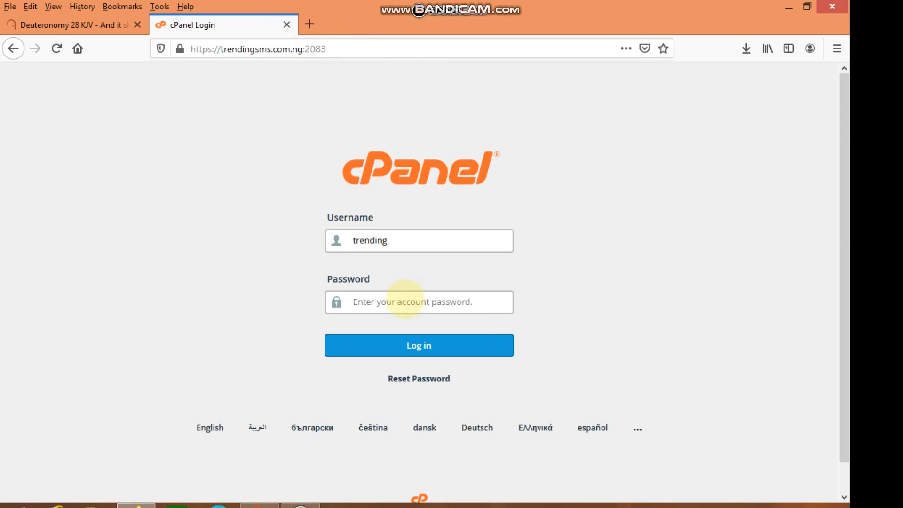
{"action": "type", "text": "••••••••••"}
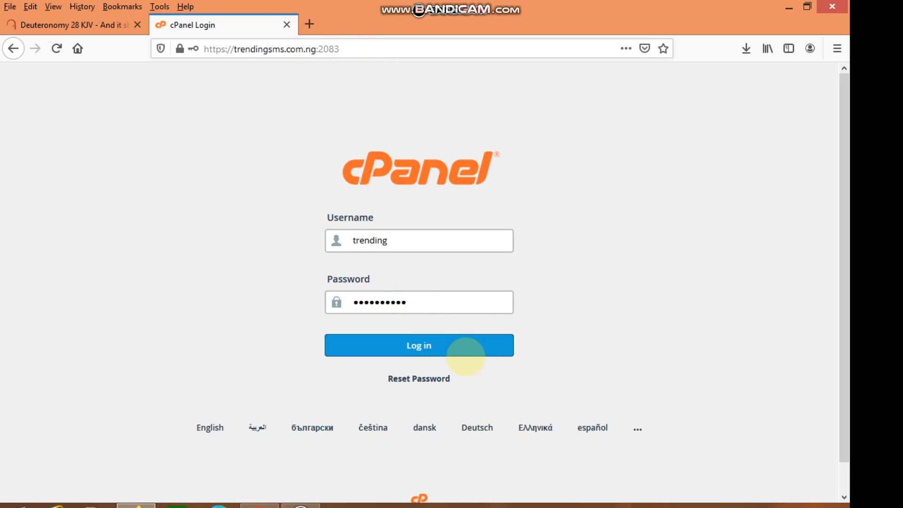
{"action": "left_click", "coordinate": [459, 347]}
{"action": "left_click", "coordinate": [343, 162]}
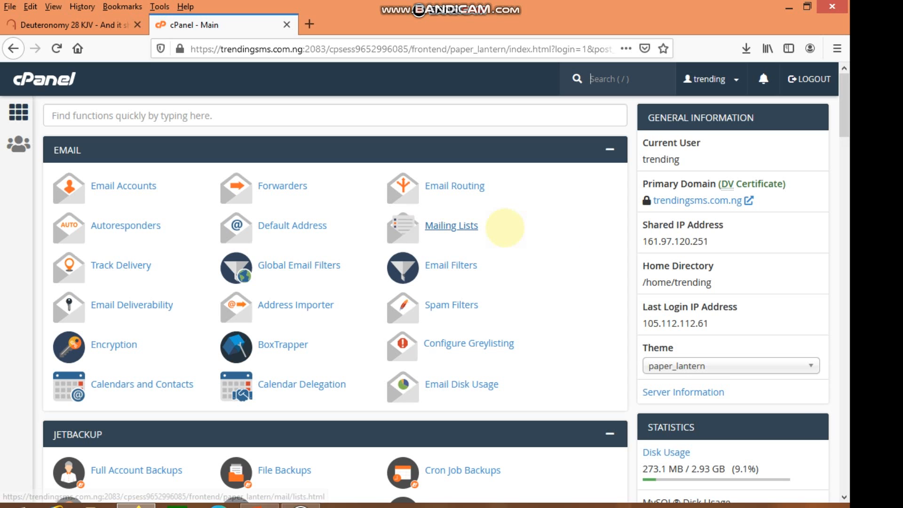
Open Full Account Backups under JetBackup from the cPanel home page.
{"action": "scroll", "coordinate": [485, 235], "scroll_direction": "down", "scroll_amount": 5}
{"action": "scroll", "coordinate": [459, 242], "scroll_direction": "down", "scroll_amount": 2}
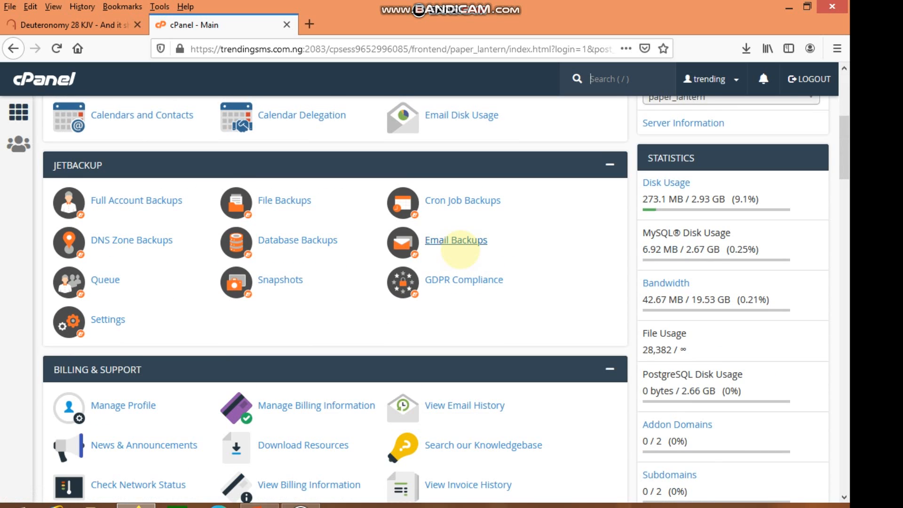
{"action": "scroll", "coordinate": [438, 242], "scroll_direction": "up", "scroll_amount": 7}
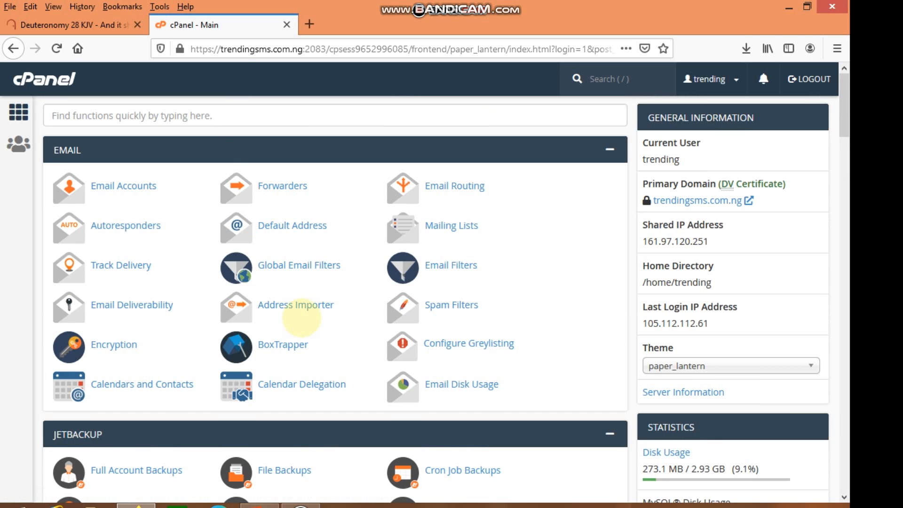
{"action": "scroll", "coordinate": [296, 310], "scroll_direction": "down", "scroll_amount": 6}
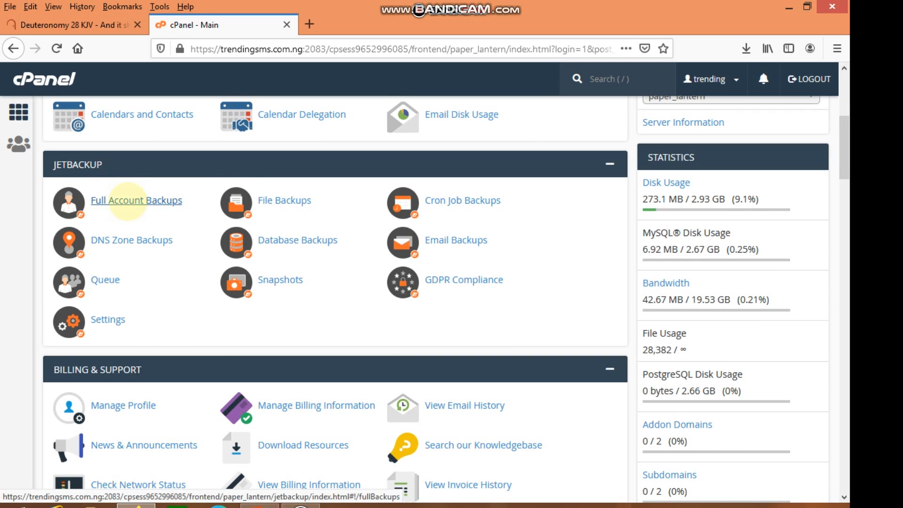
{"action": "left_click", "coordinate": [127, 200]}
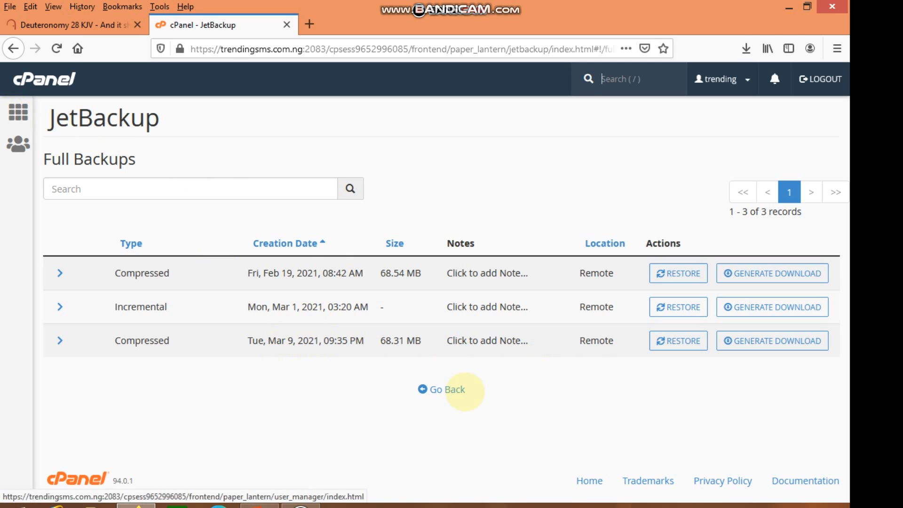
Browse JetBackup's File Backups list, then return to the cPanel home page.
{"action": "left_click", "coordinate": [450, 389]}
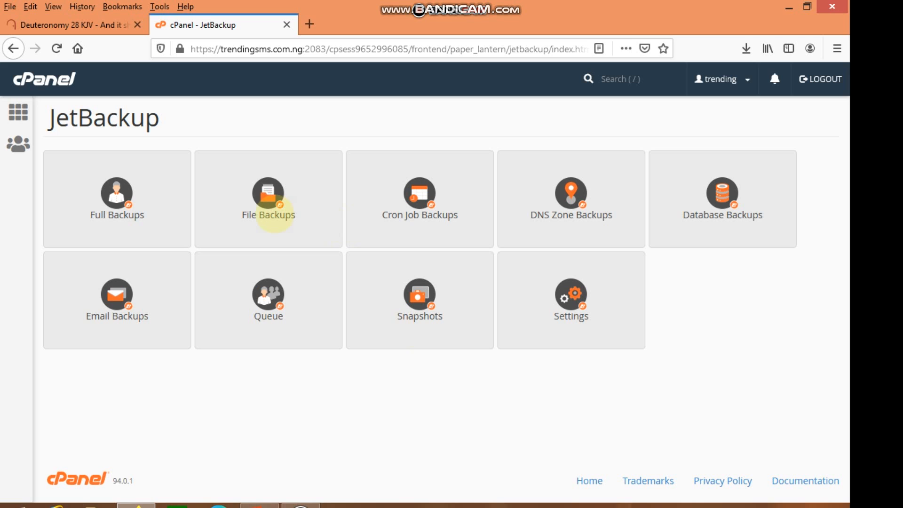
{"action": "left_click", "coordinate": [275, 213]}
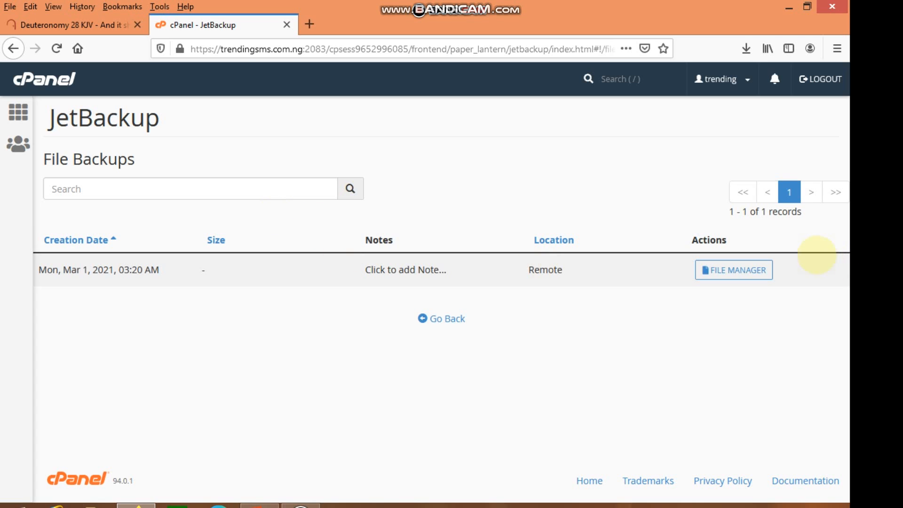
{"action": "left_click", "coordinate": [442, 316]}
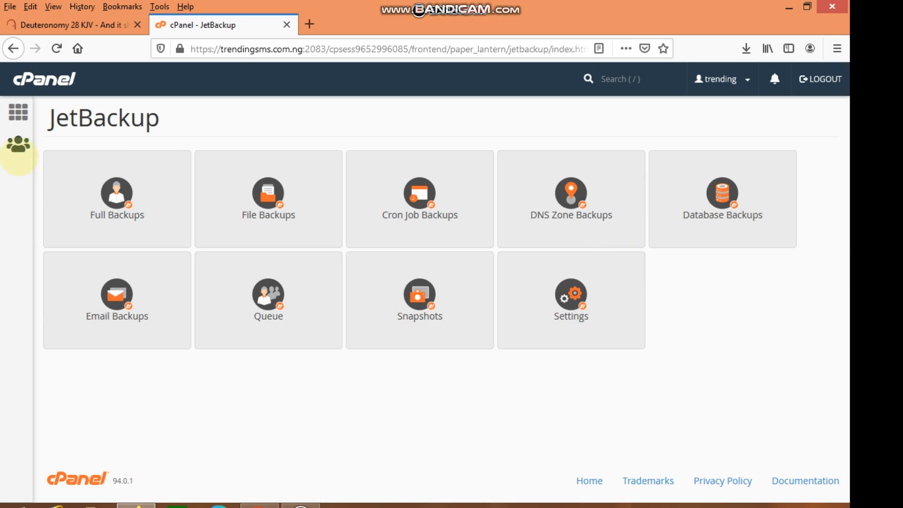
{"action": "left_click", "coordinate": [18, 113]}
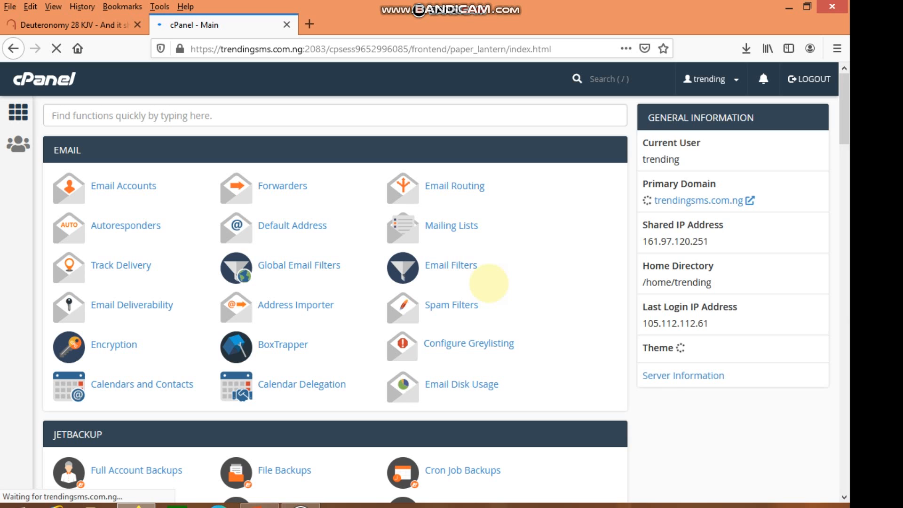
Open the File Manager from the Files section of the cPanel home page.
{"action": "scroll", "coordinate": [518, 276], "scroll_direction": "down", "scroll_amount": 4}
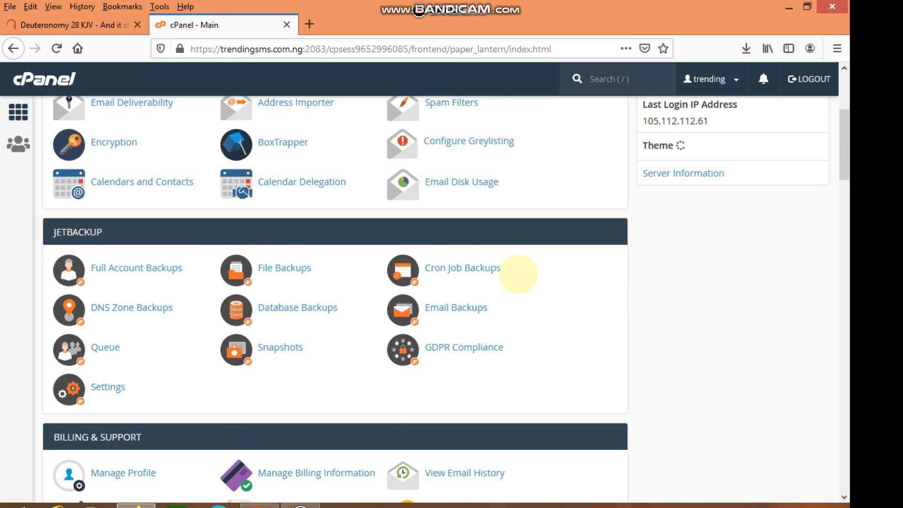
{"action": "scroll", "coordinate": [520, 273], "scroll_direction": "down", "scroll_amount": 4}
{"action": "scroll", "coordinate": [521, 273], "scroll_direction": "up", "scroll_amount": 4}
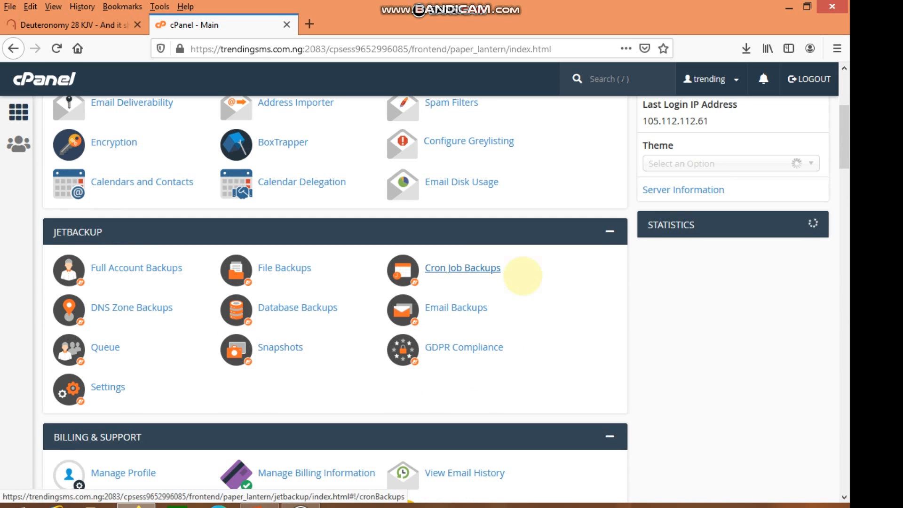
{"action": "scroll", "coordinate": [522, 276], "scroll_direction": "down", "scroll_amount": 10}
{"action": "scroll", "coordinate": [502, 267], "scroll_direction": "down", "scroll_amount": 5}
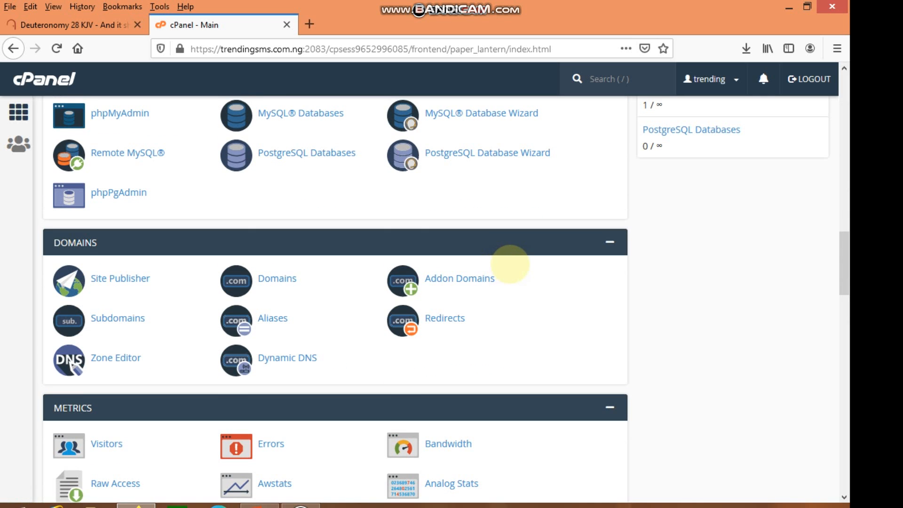
{"action": "scroll", "coordinate": [508, 265], "scroll_direction": "up", "scroll_amount": 3}
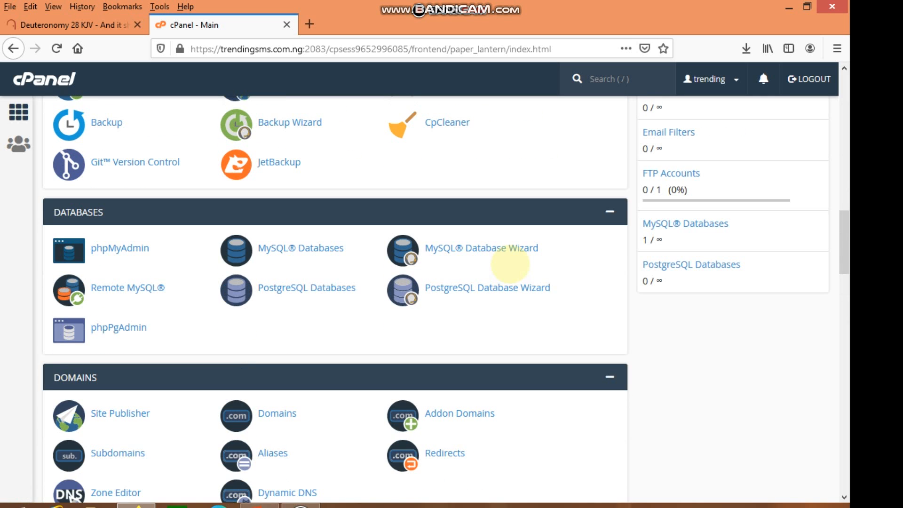
{"action": "scroll", "coordinate": [510, 264], "scroll_direction": "up", "scroll_amount": 7}
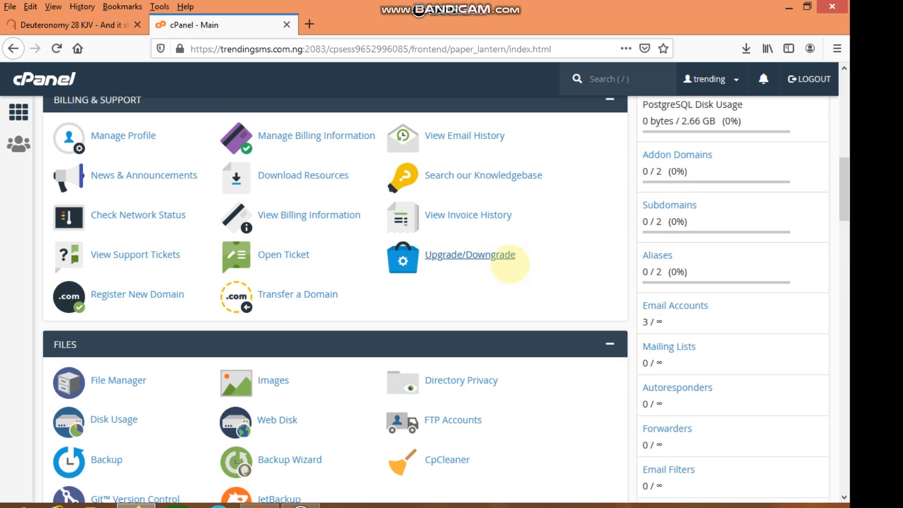
{"action": "scroll", "coordinate": [510, 265], "scroll_direction": "up", "scroll_amount": 3}
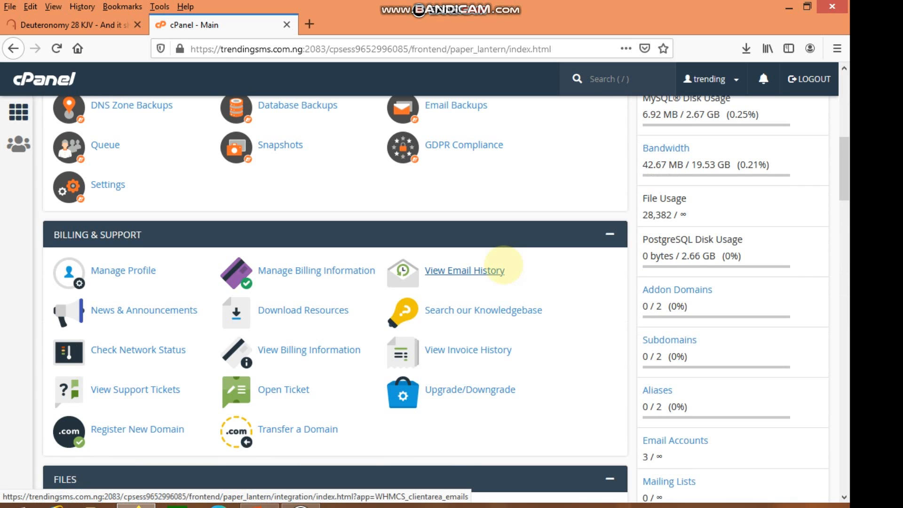
{"action": "scroll", "coordinate": [504, 263], "scroll_direction": "up", "scroll_amount": 1}
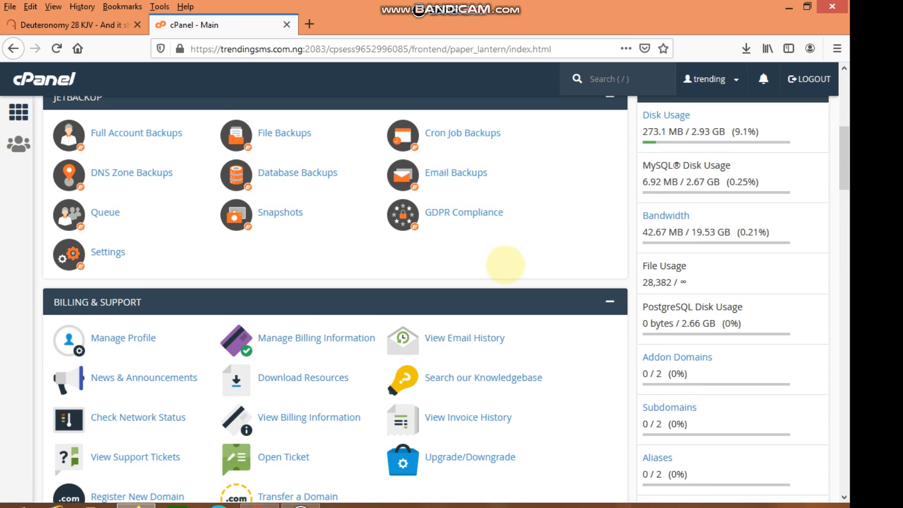
{"action": "scroll", "coordinate": [507, 267], "scroll_direction": "down", "scroll_amount": 10}
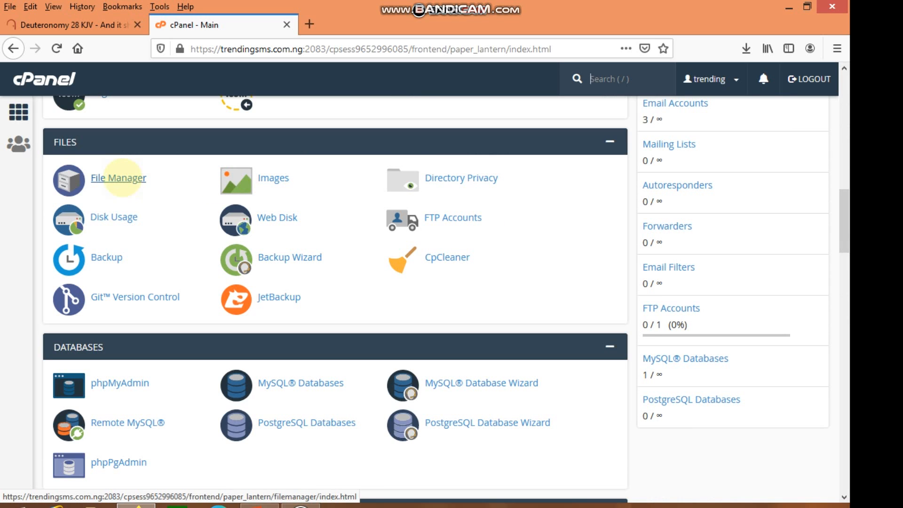
{"action": "left_click", "coordinate": [120, 178]}
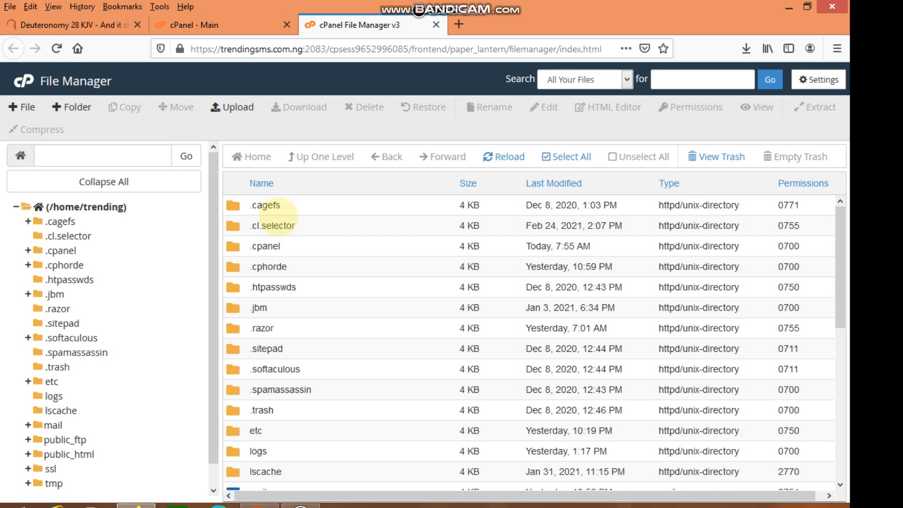
Open the public_html folder in the File Manager.
{"action": "scroll", "coordinate": [342, 302], "scroll_direction": "down", "scroll_amount": 10}
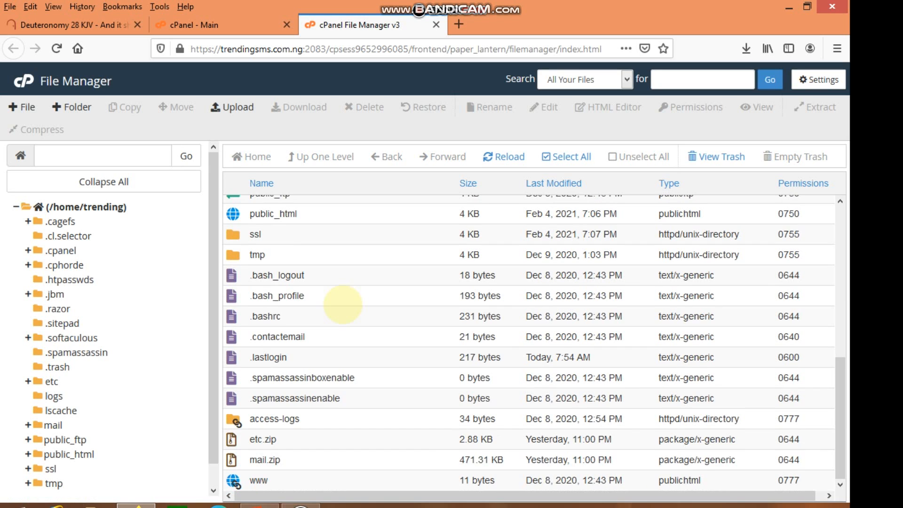
{"action": "scroll", "coordinate": [343, 305], "scroll_direction": "up", "scroll_amount": 3}
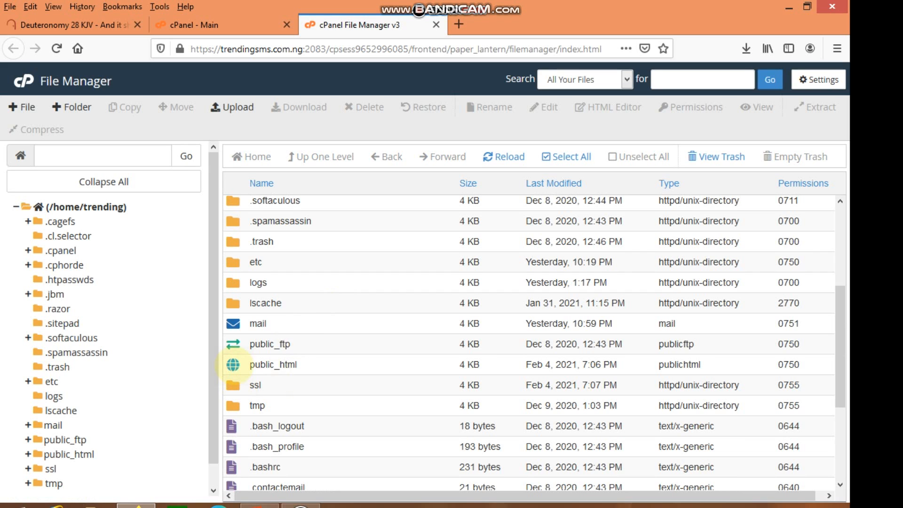
{"action": "double_click", "coordinate": [234, 364]}
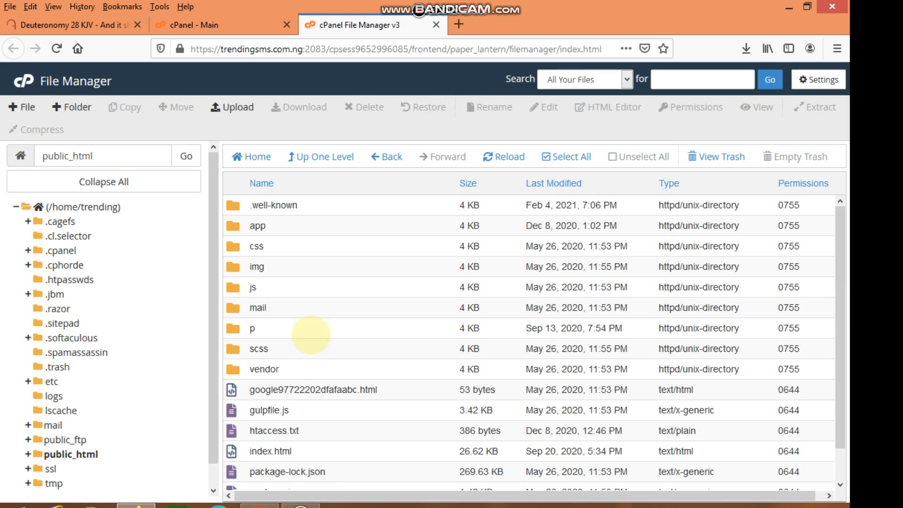
{"action": "scroll", "coordinate": [311, 334], "scroll_direction": "down", "scroll_amount": 1}
{"action": "scroll", "coordinate": [319, 310], "scroll_direction": "up", "scroll_amount": 2}
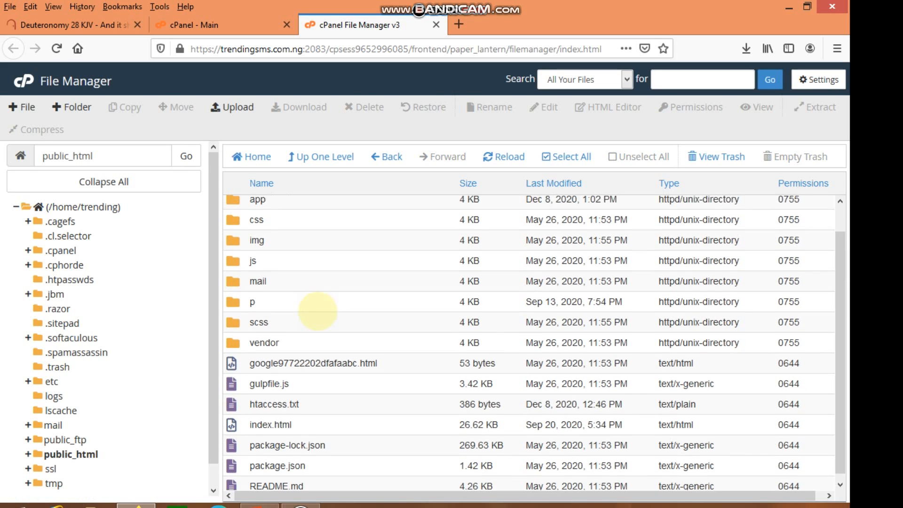
Create a new folder named backup inside /public_html.
{"action": "left_click", "coordinate": [77, 107]}
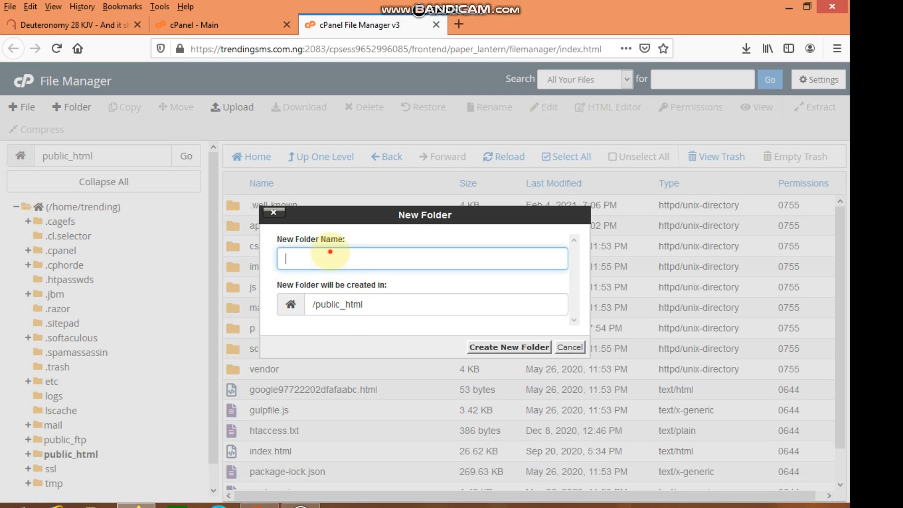
{"action": "left_click", "coordinate": [330, 251]}
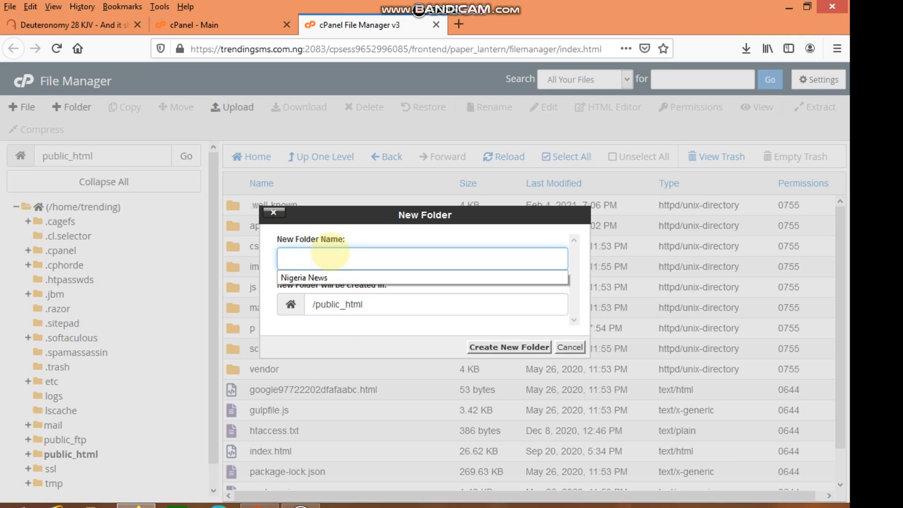
{"action": "type", "text": "ba"}
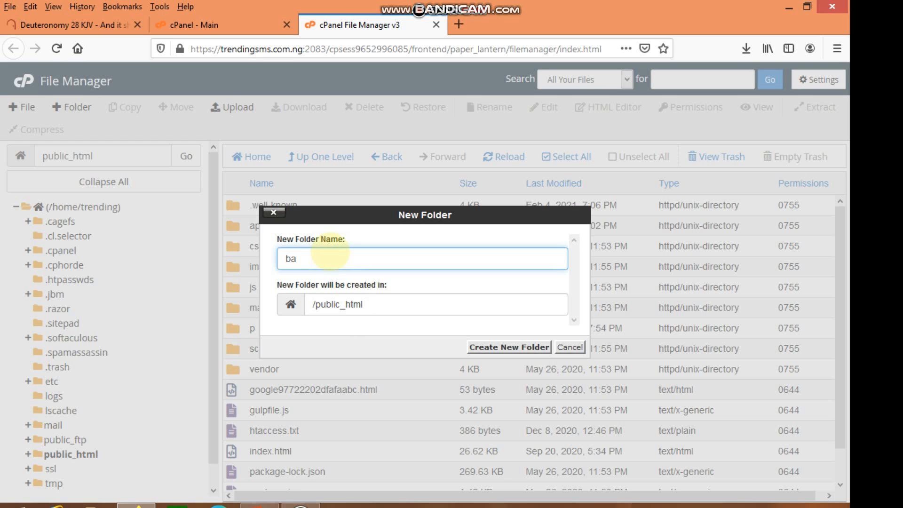
{"action": "type", "text": "cku"}
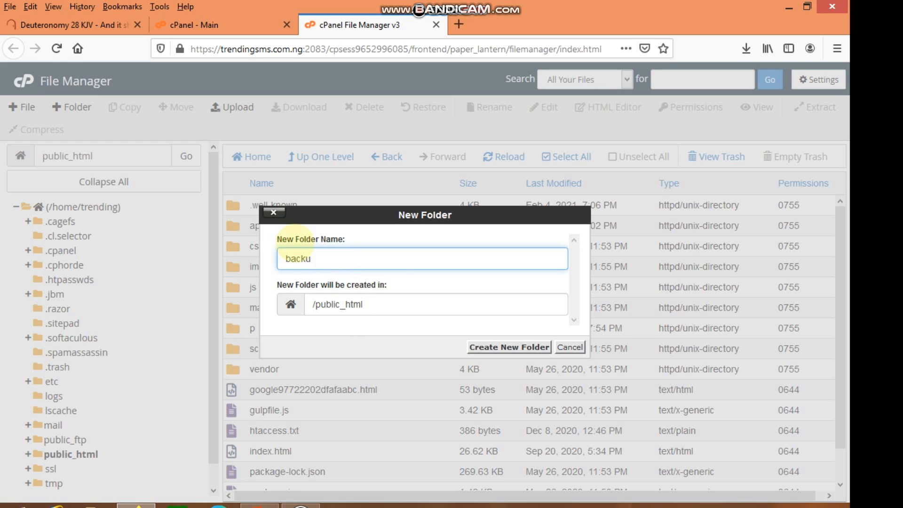
{"action": "type", "text": "p"}
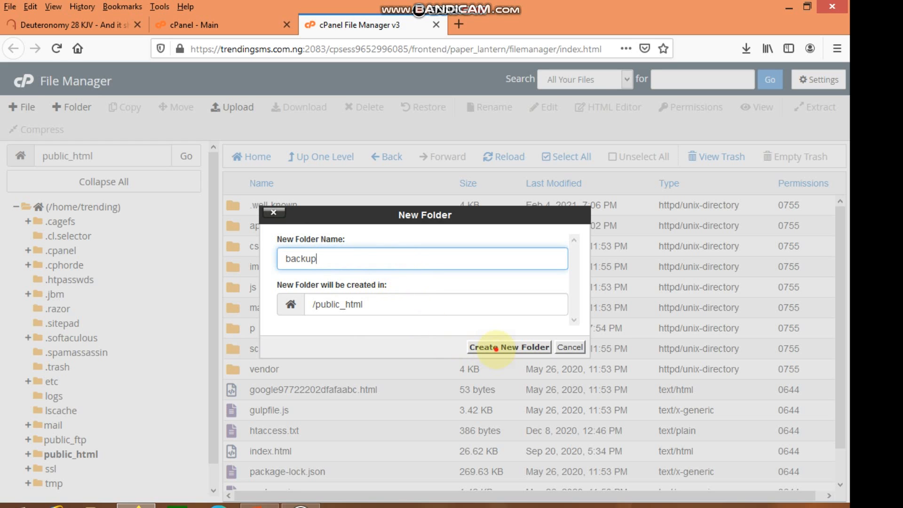
{"action": "left_click", "coordinate": [496, 348]}
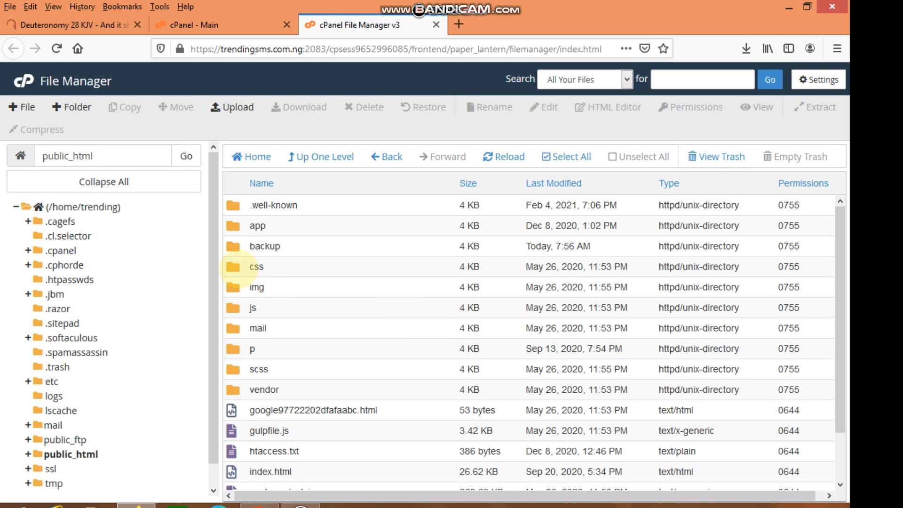
Select every item in public_html except the backup folder and move them to /public_html/backup.
{"action": "left_click", "coordinate": [232, 249]}
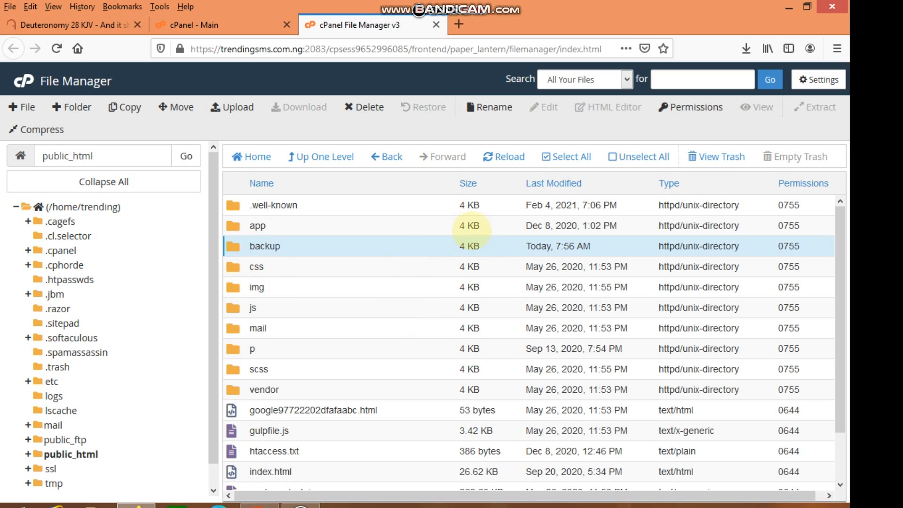
{"action": "left_click", "coordinate": [572, 150]}
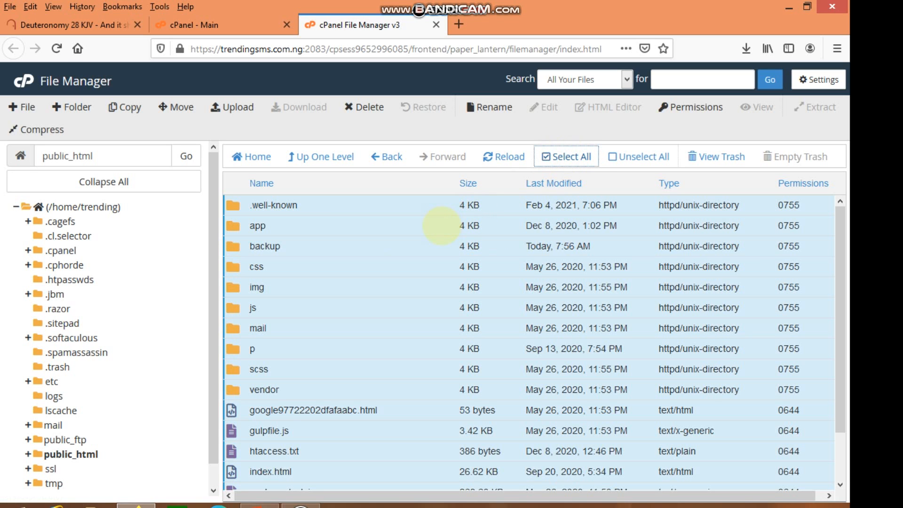
{"action": "left_click", "coordinate": [234, 246], "text": "ctrl"}
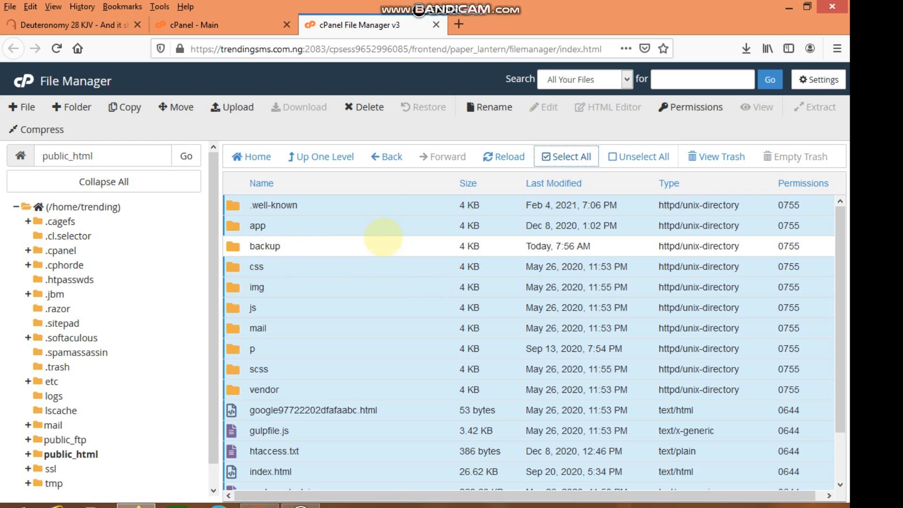
{"action": "left_click", "coordinate": [176, 107]}
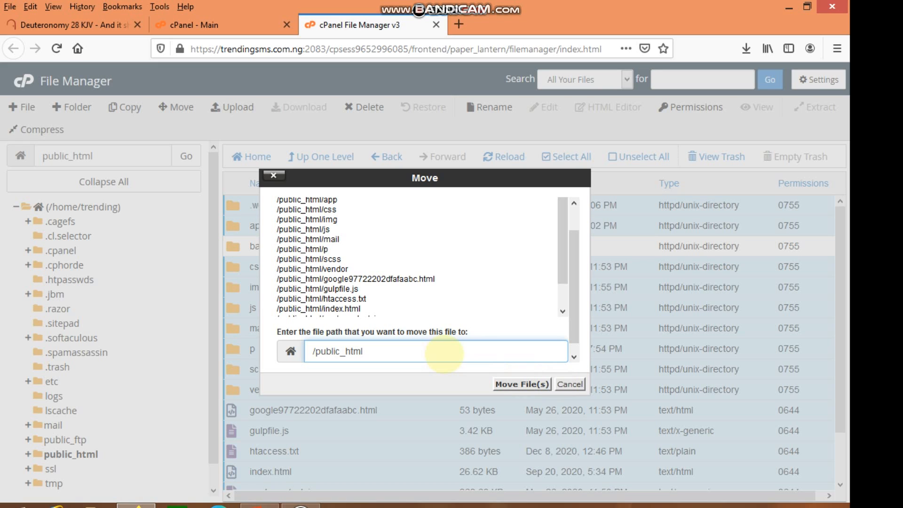
{"action": "type", "text": "/backup"}
{"action": "left_click", "coordinate": [508, 384]}
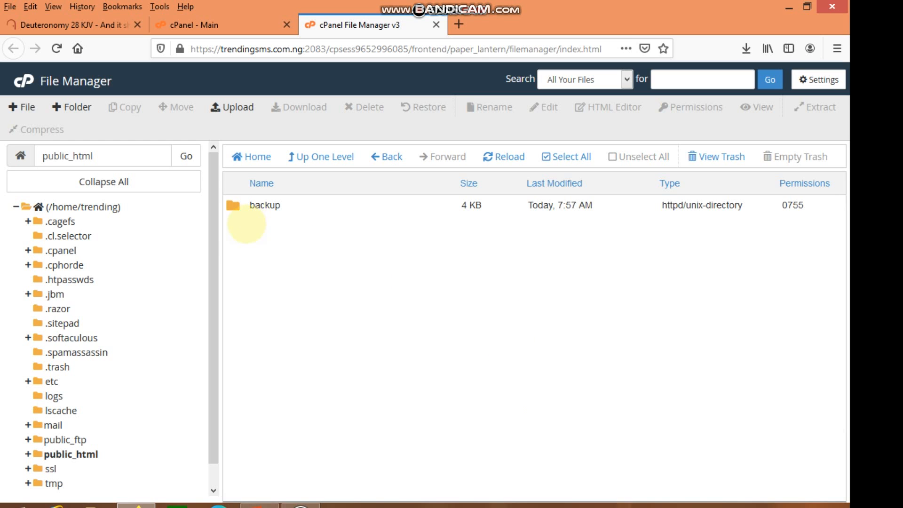
Compress the backup folder into a zip archive at /public_html/backup.zip.
{"action": "right_click", "coordinate": [239, 208]}
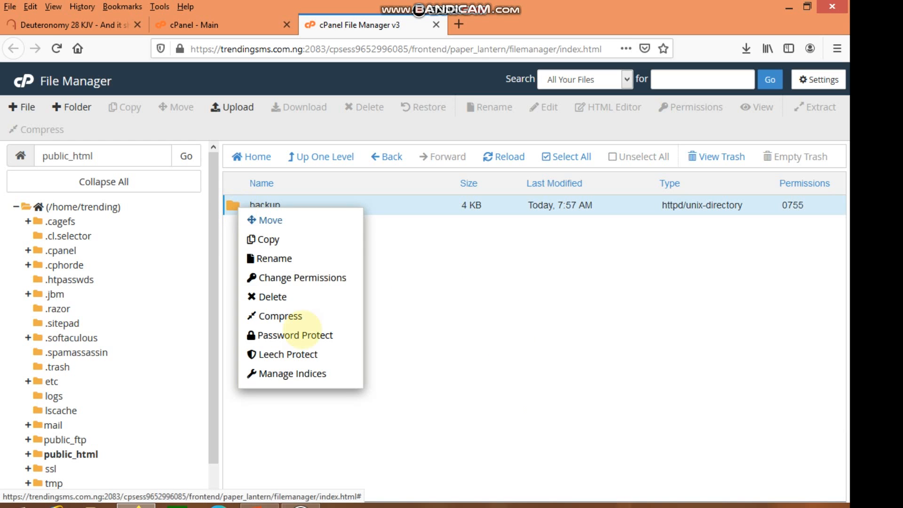
{"action": "left_click", "coordinate": [292, 316]}
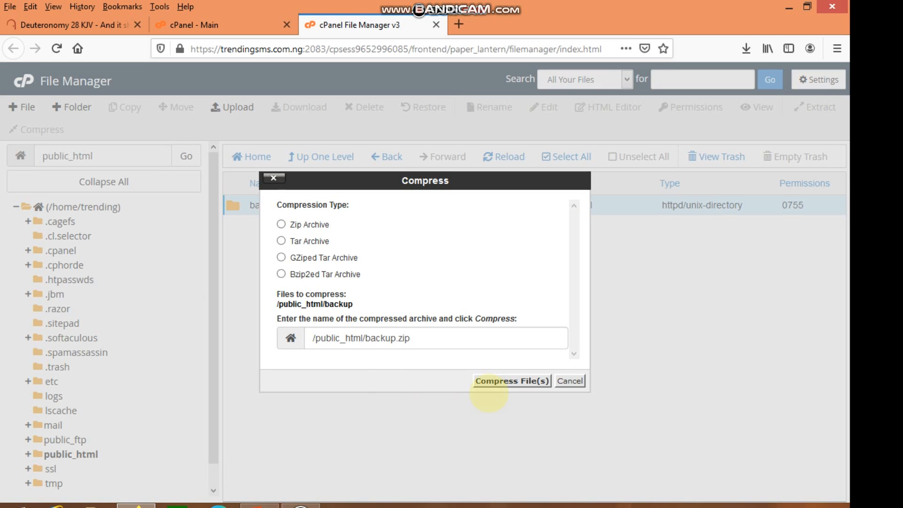
{"action": "left_click", "coordinate": [491, 382]}
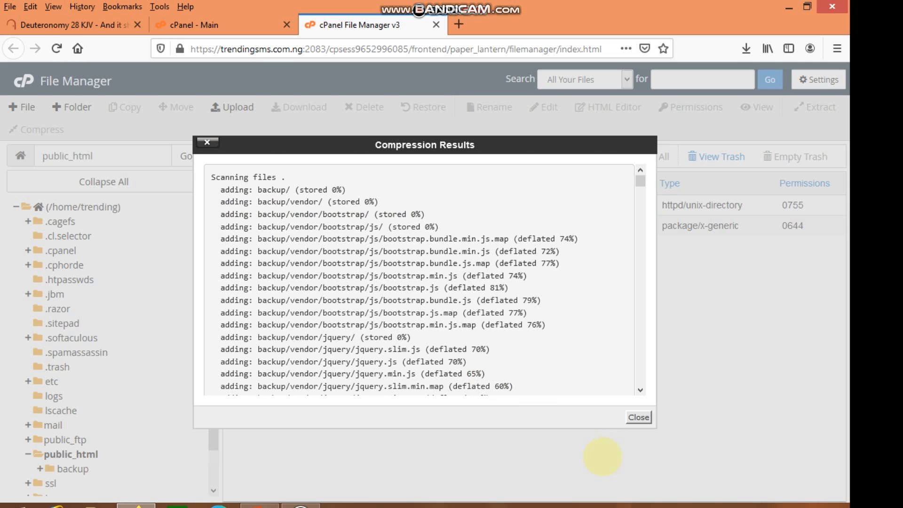
{"action": "left_click", "coordinate": [639, 417]}
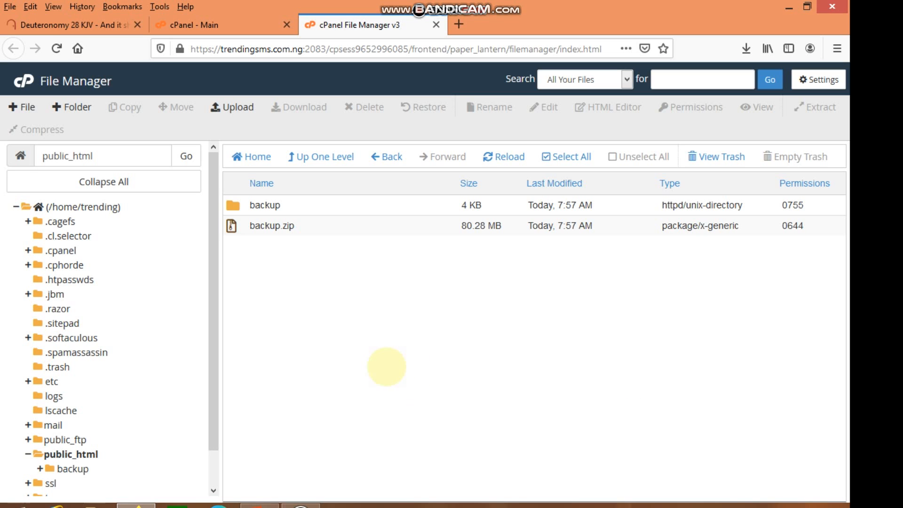
Download backup.zip to the computer as a saved file and check it in the browser's downloads list.
{"action": "left_click", "coordinate": [232, 227]}
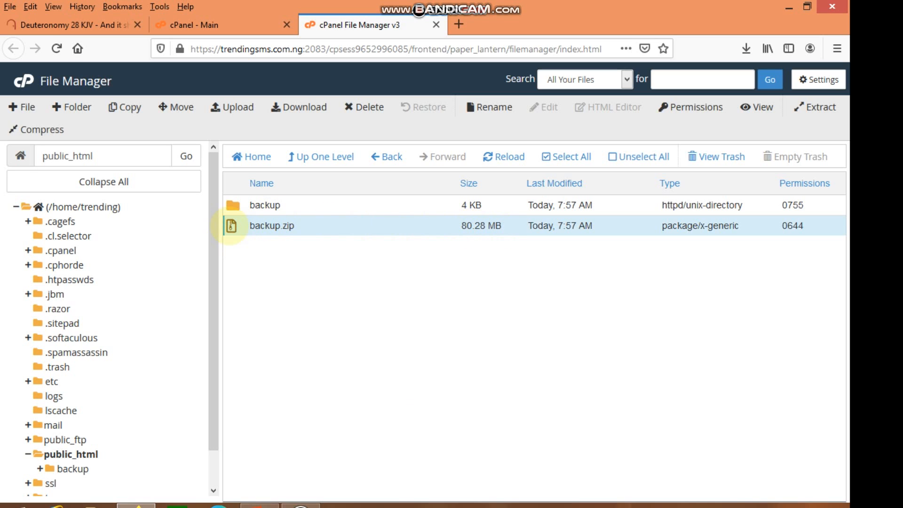
{"action": "right_click", "coordinate": [230, 226]}
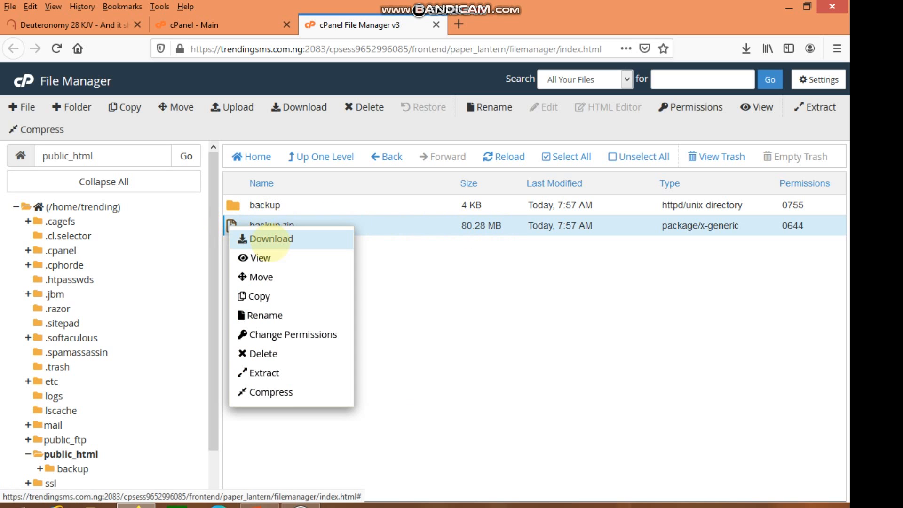
{"action": "left_click", "coordinate": [271, 239]}
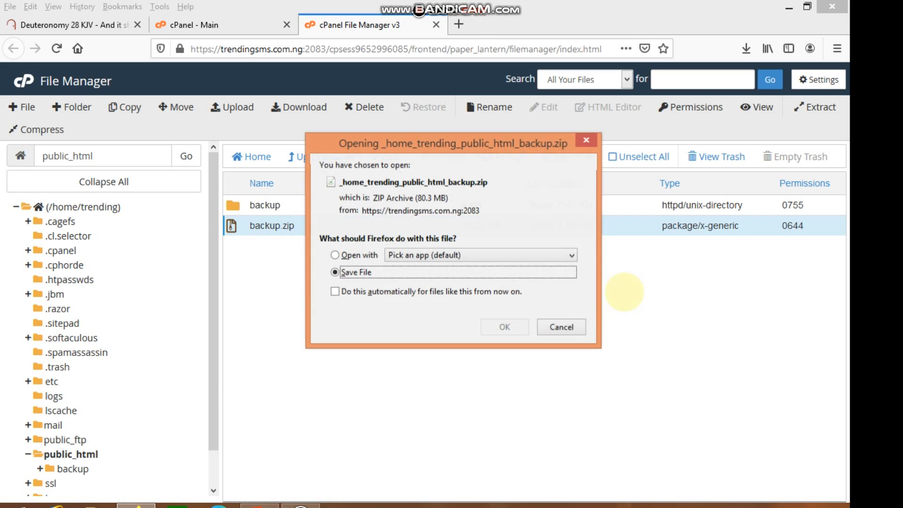
{"action": "left_click", "coordinate": [502, 325]}
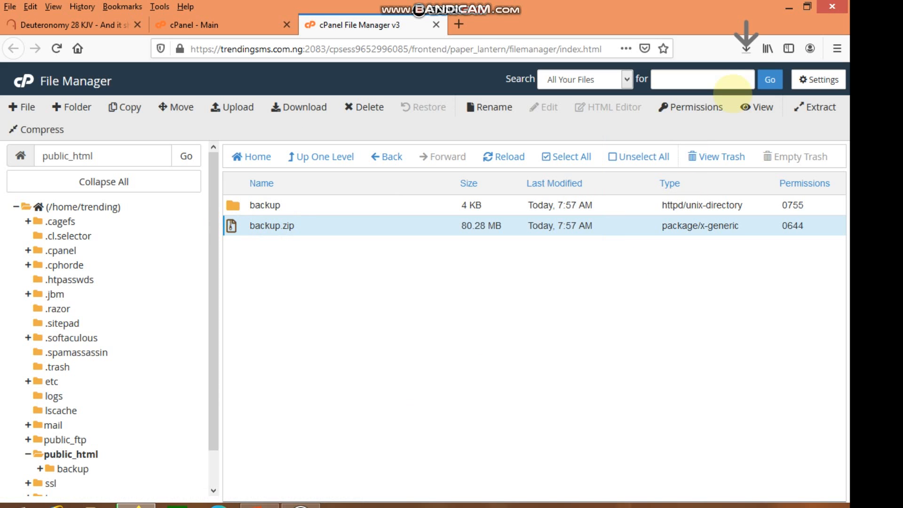
{"action": "left_click", "coordinate": [746, 48]}
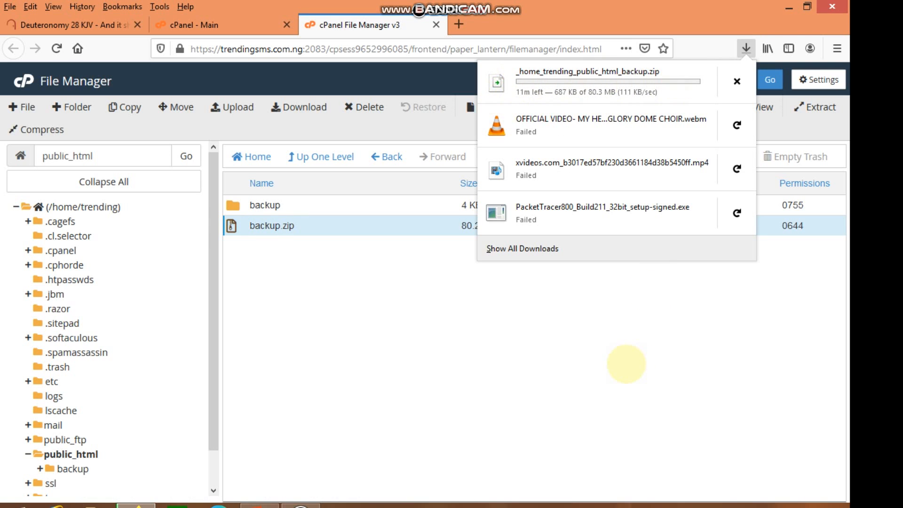
{"action": "left_click", "coordinate": [626, 364]}
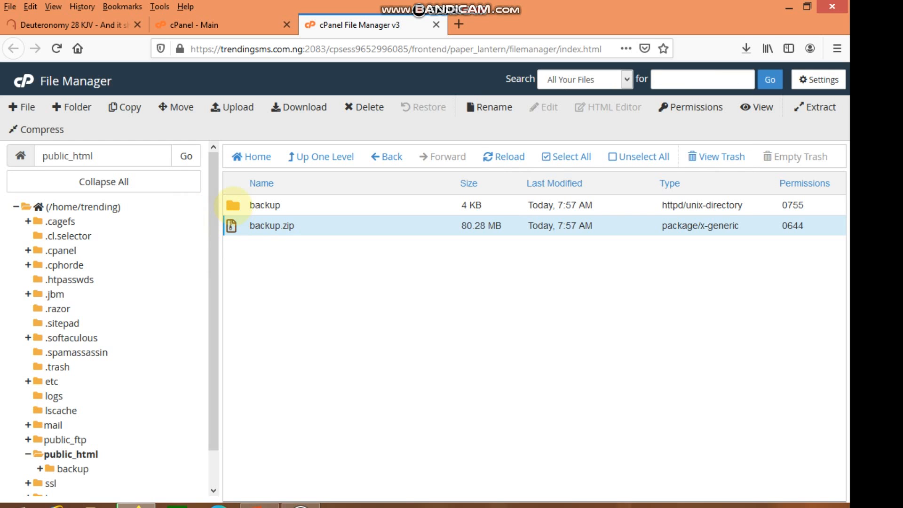
Open the backup folder, select all its contents and move them back to /public_html/.
{"action": "double_click", "coordinate": [233, 205]}
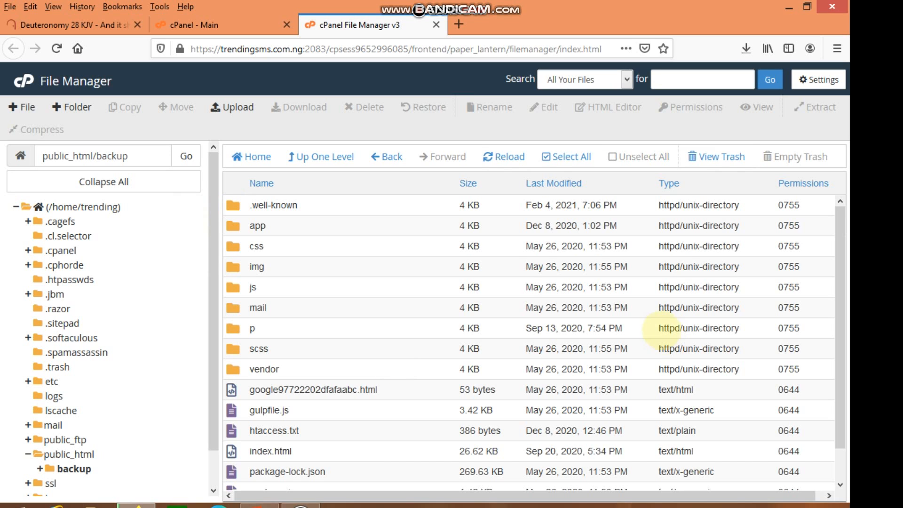
{"action": "left_click", "coordinate": [571, 156]}
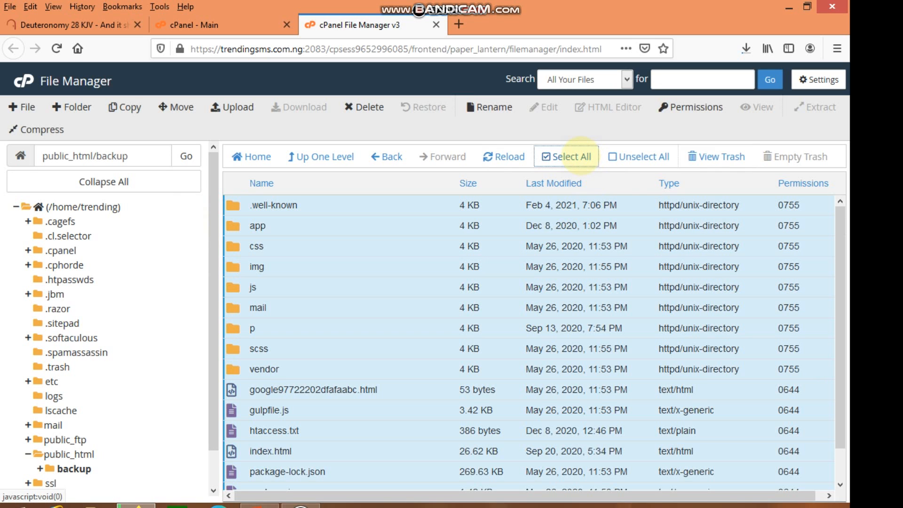
{"action": "left_click", "coordinate": [183, 107]}
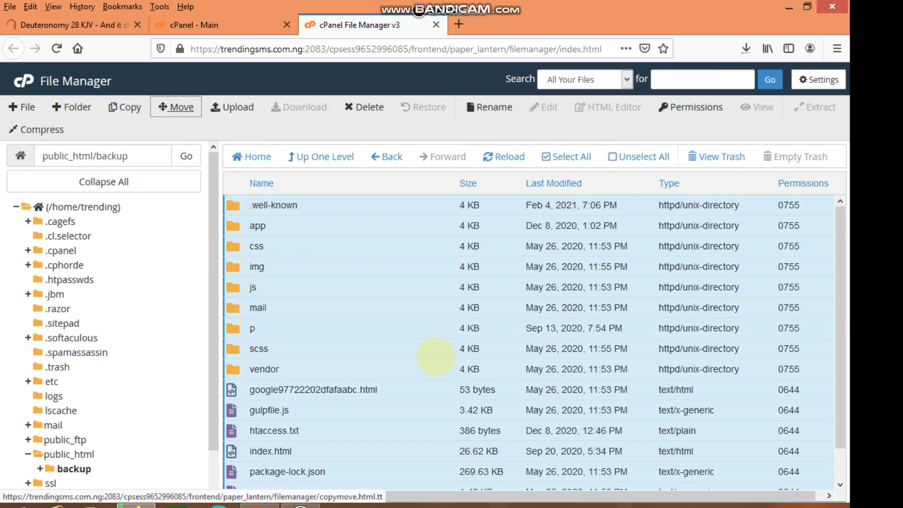
{"action": "key", "text": "BackSpace"}
{"action": "key", "text": "BackSpace"}
{"action": "key", "text": "BackSpace"}
{"action": "key", "text": "BackSpace"}
{"action": "key", "text": "BackSpace"}
{"action": "key", "text": "BackSpace"}
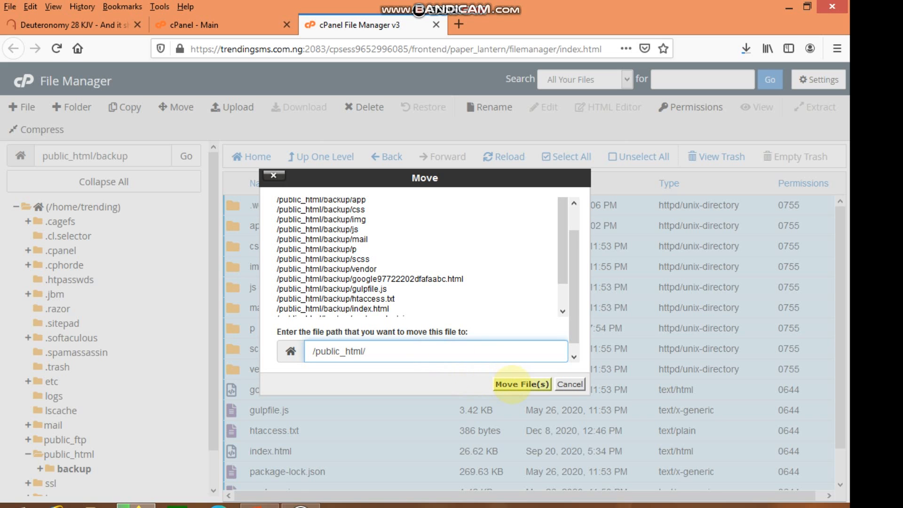
{"action": "left_click", "coordinate": [512, 385]}
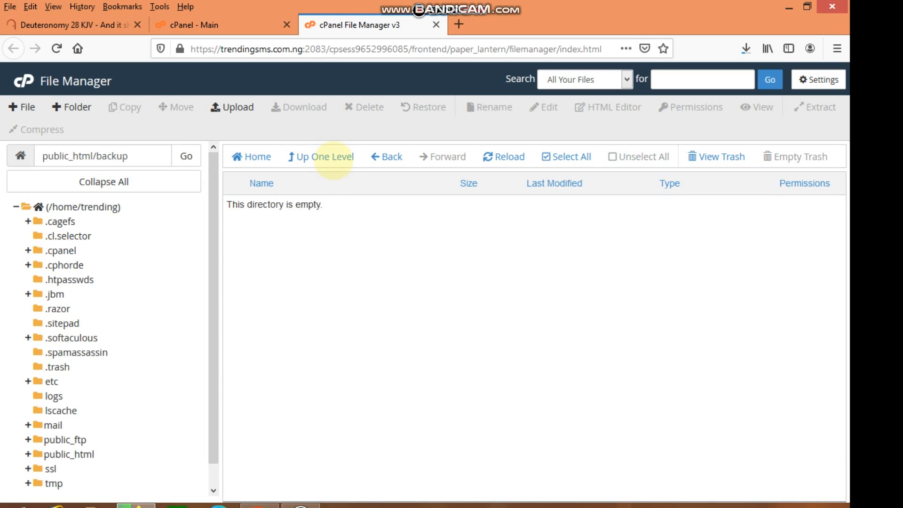
Go up to public_html and permanently delete the empty backup folder, skipping the trash.
{"action": "left_click", "coordinate": [325, 157]}
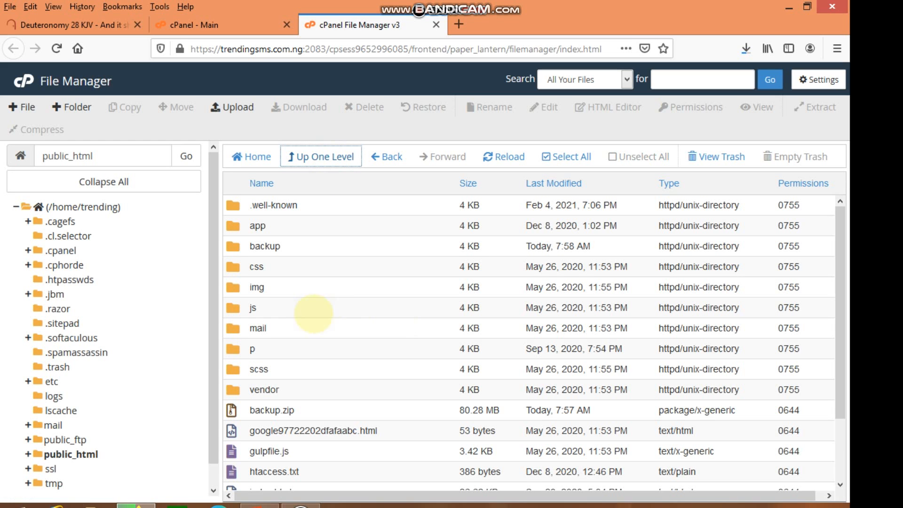
{"action": "left_click", "coordinate": [233, 246]}
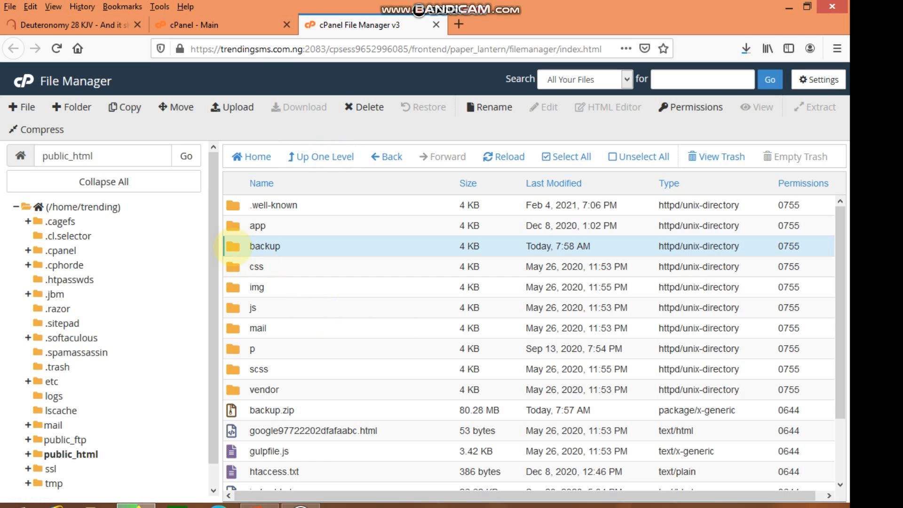
{"action": "left_click", "coordinate": [389, 250]}
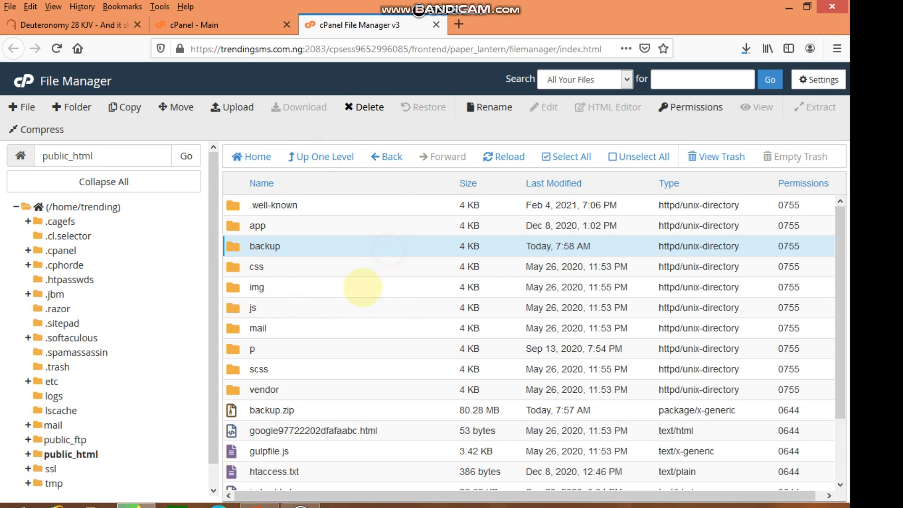
{"action": "key", "text": "Delete"}
{"action": "left_click", "coordinate": [467, 288]}
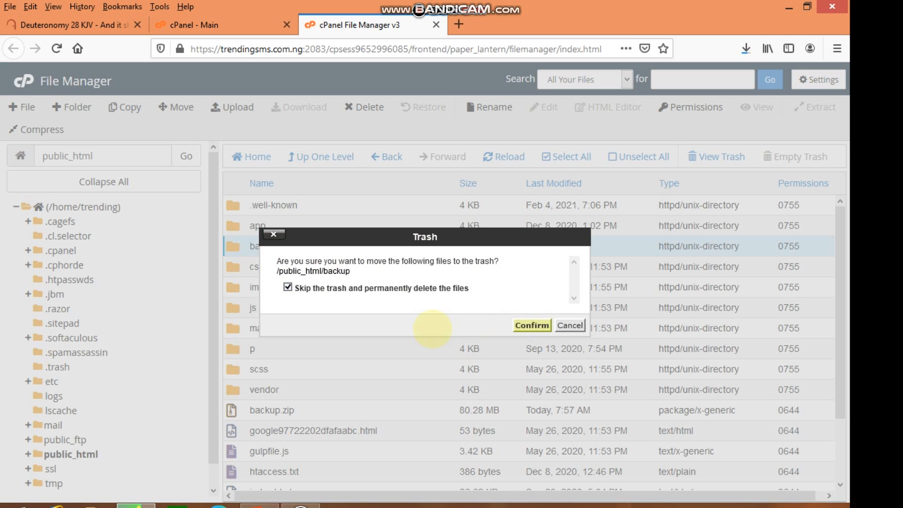
{"action": "key", "text": "Return"}
Check the download progress of backup.zip in the browser's downloads list.
{"action": "scroll", "coordinate": [233, 336], "scroll_direction": "down", "scroll_amount": 1}
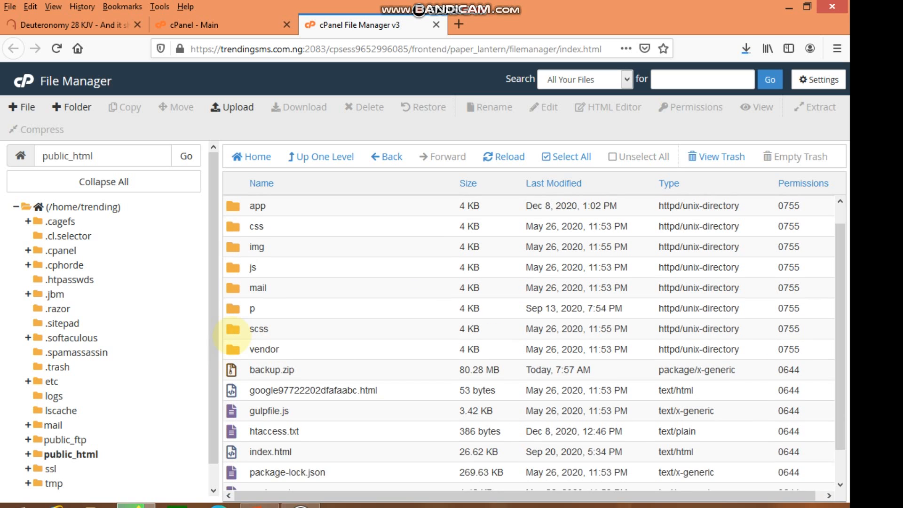
{"action": "scroll", "coordinate": [233, 336], "scroll_direction": "down", "scroll_amount": 1}
{"action": "left_click", "coordinate": [233, 337]}
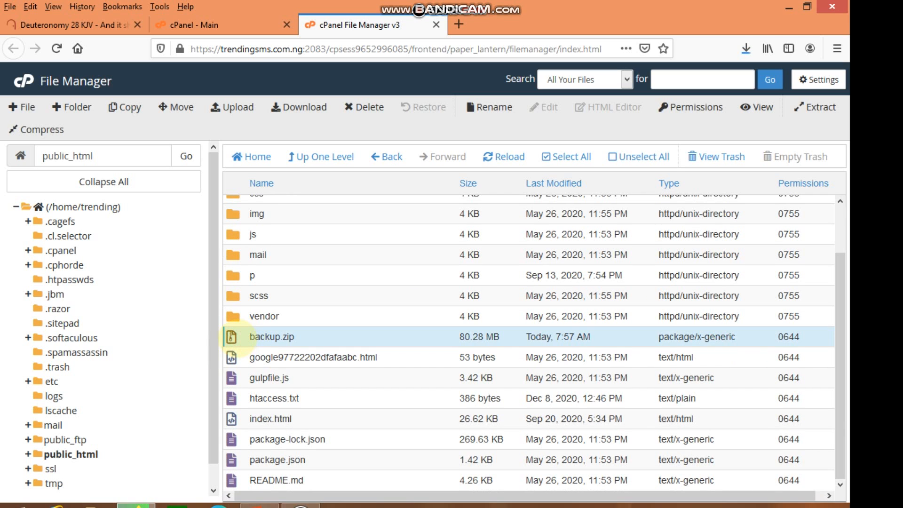
{"action": "left_click", "coordinate": [746, 49]}
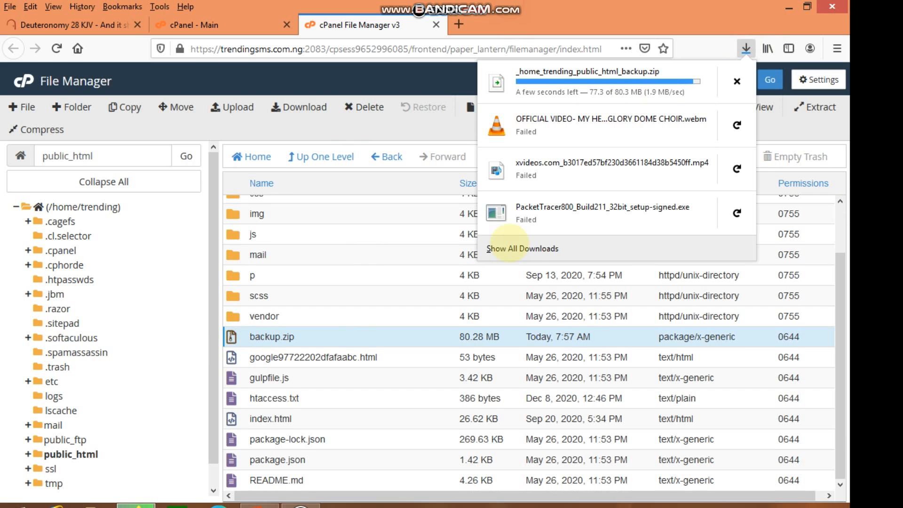
{"action": "left_click", "coordinate": [368, 394]}
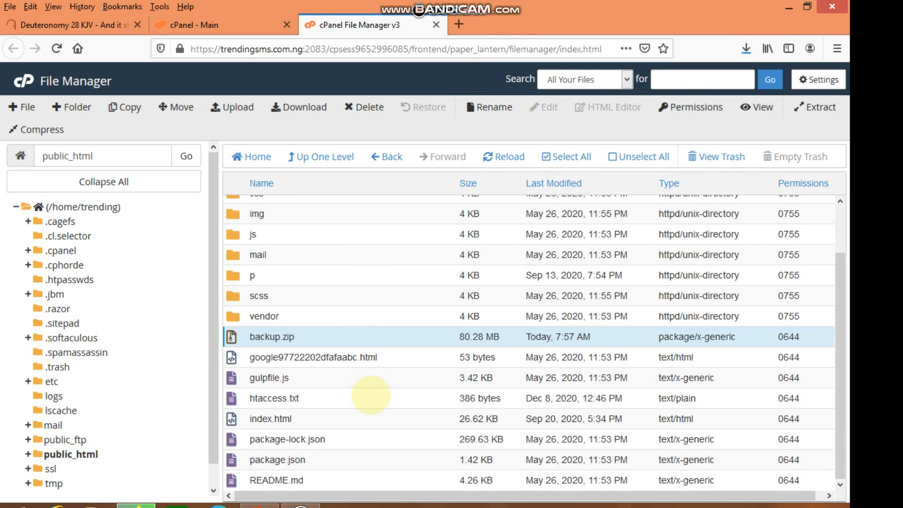
{"action": "scroll", "coordinate": [371, 395], "scroll_direction": "up", "scroll_amount": 2}
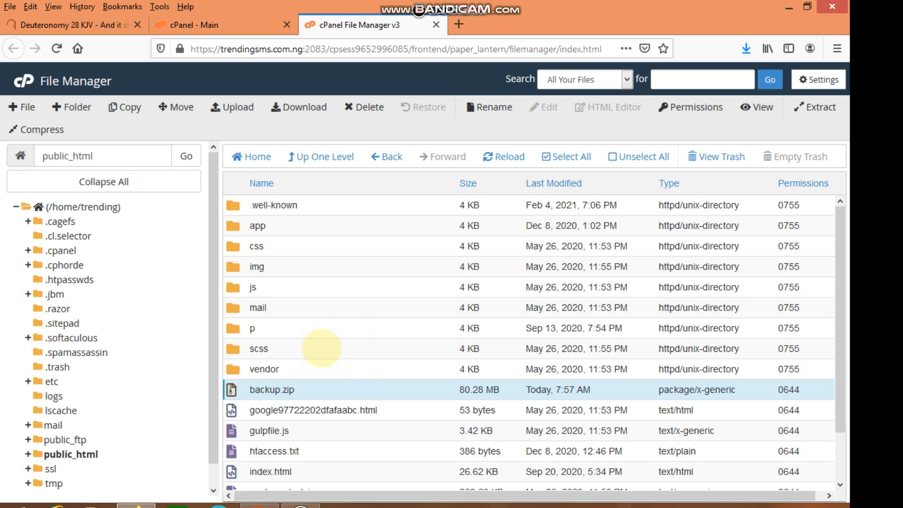
Switch to the cPanel tab, open phpMyAdmin and select the trending_sms database.
{"action": "left_click", "coordinate": [194, 24]}
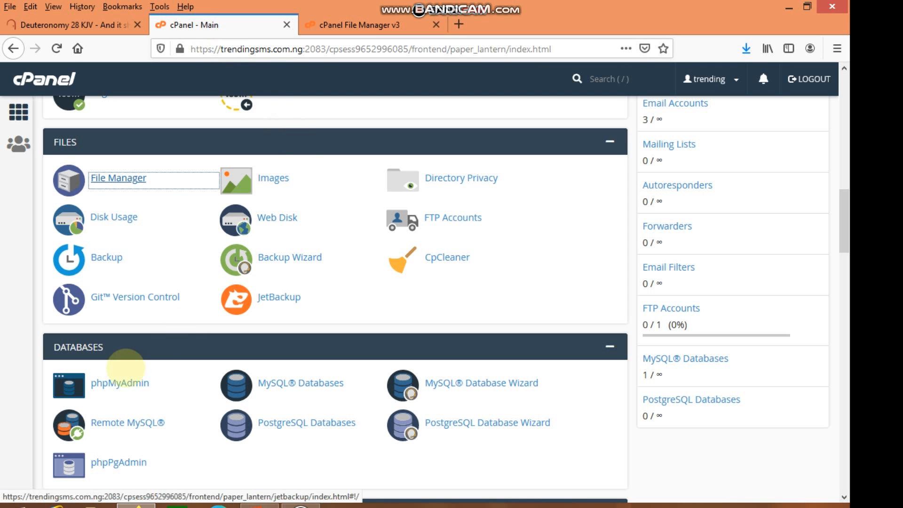
{"action": "left_click", "coordinate": [136, 383]}
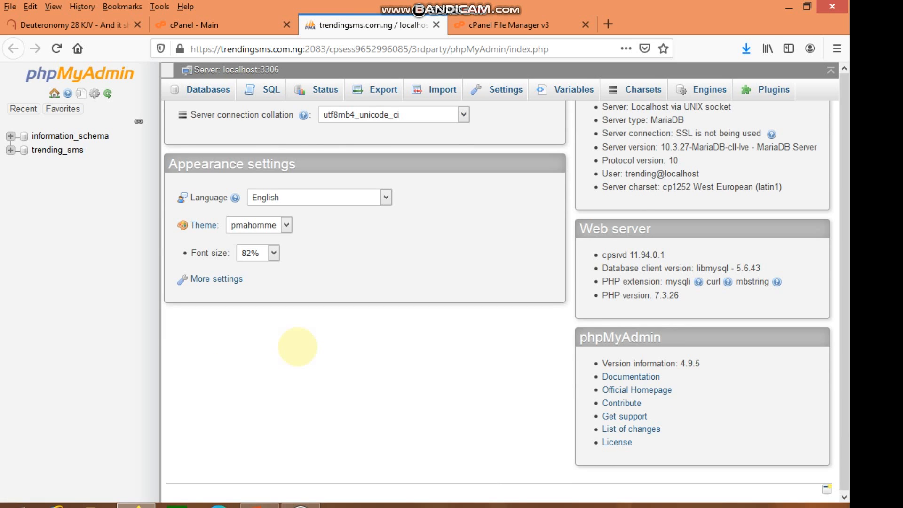
{"action": "left_click", "coordinate": [56, 149]}
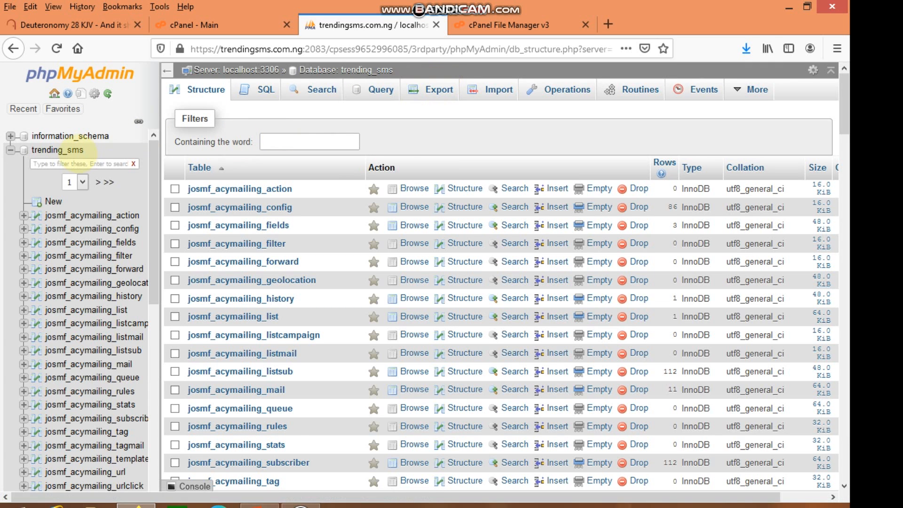
Export the trending_sms database as SQL with the Quick method, save the file and check the downloads list.
{"action": "left_click", "coordinate": [441, 91]}
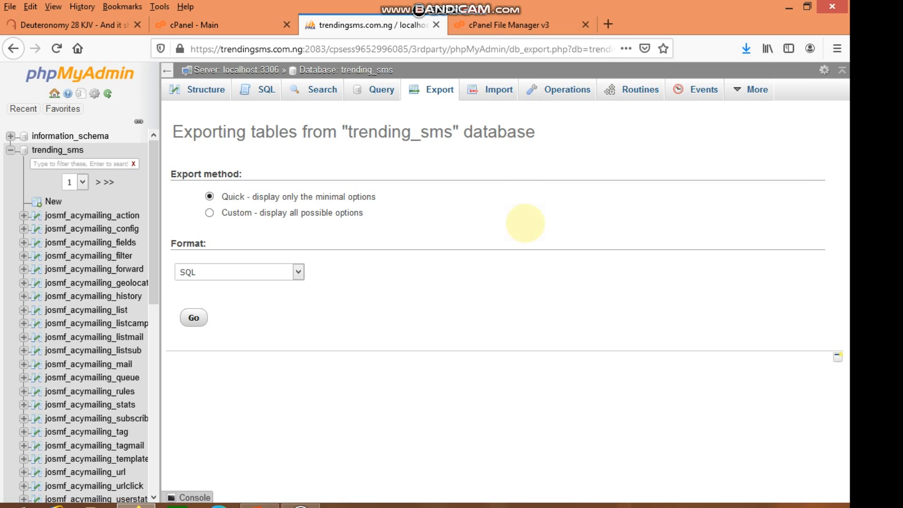
{"action": "left_click", "coordinate": [194, 317]}
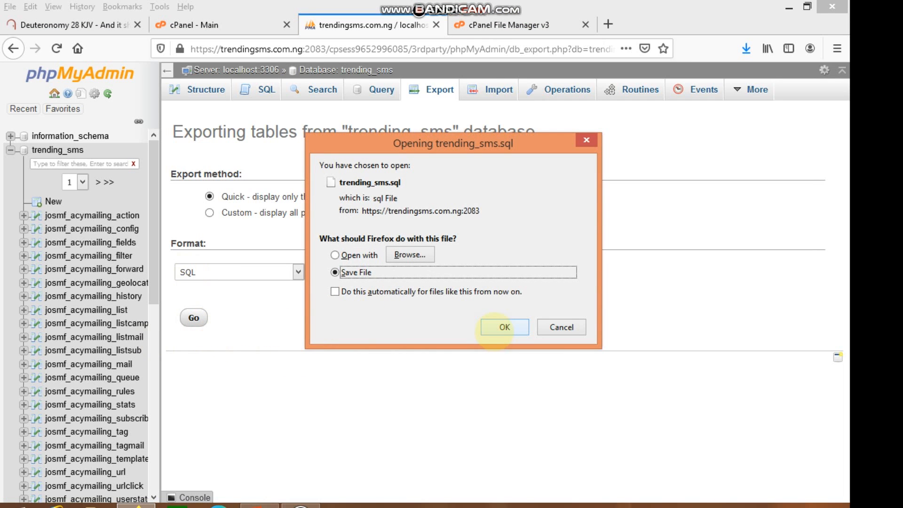
{"action": "left_click", "coordinate": [504, 327]}
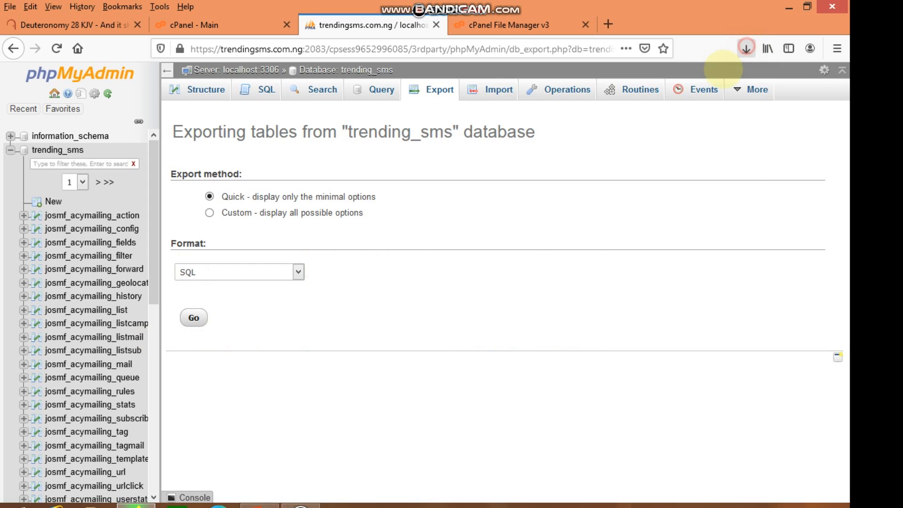
{"action": "left_click", "coordinate": [747, 48]}
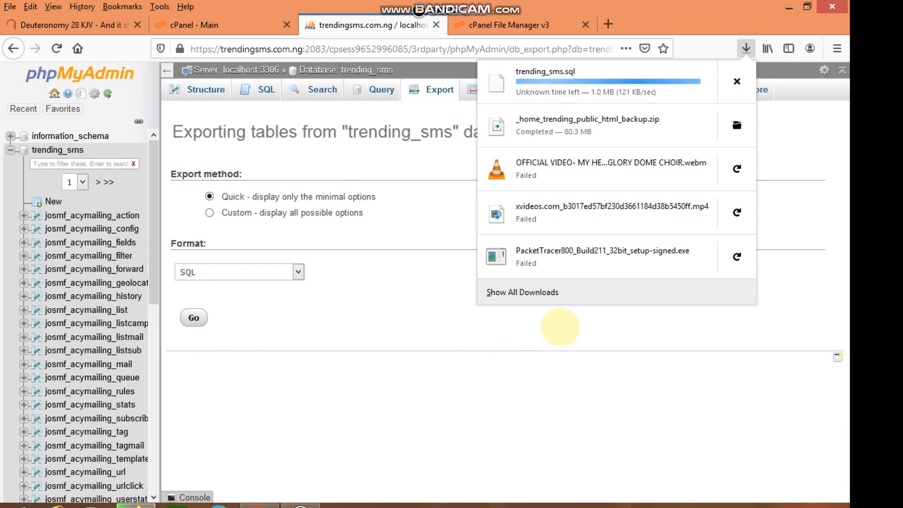
{"action": "left_click", "coordinate": [484, 389]}
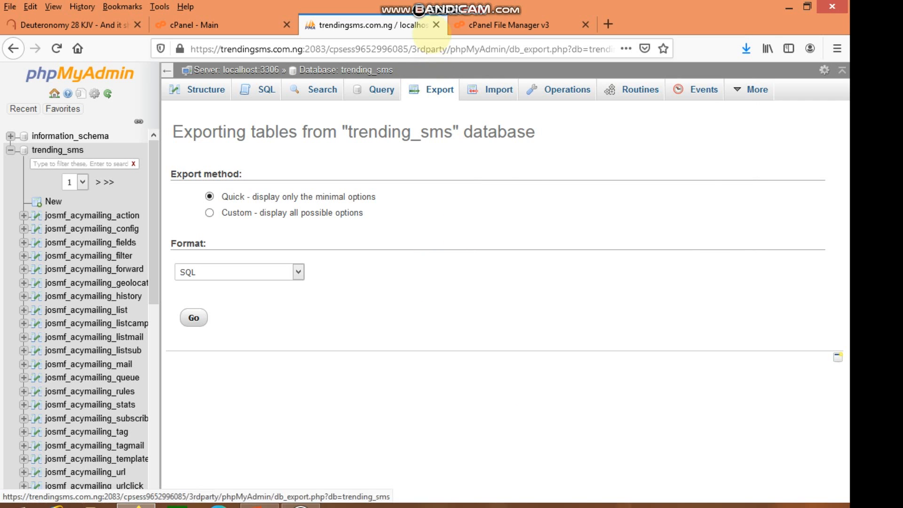
Close the phpMyAdmin and File Manager browser tabs, returning to the cPanel home page.
{"action": "left_click", "coordinate": [437, 24]}
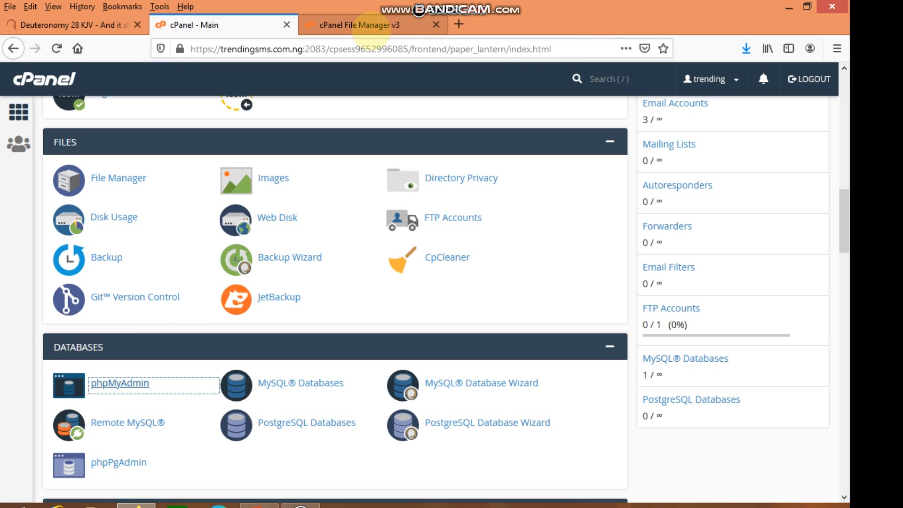
{"action": "left_click", "coordinate": [362, 25]}
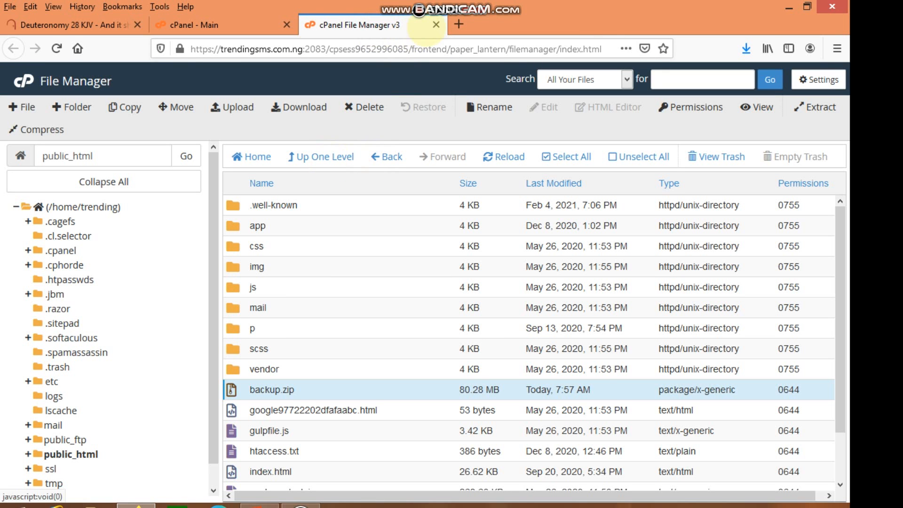
{"action": "left_click", "coordinate": [436, 25]}
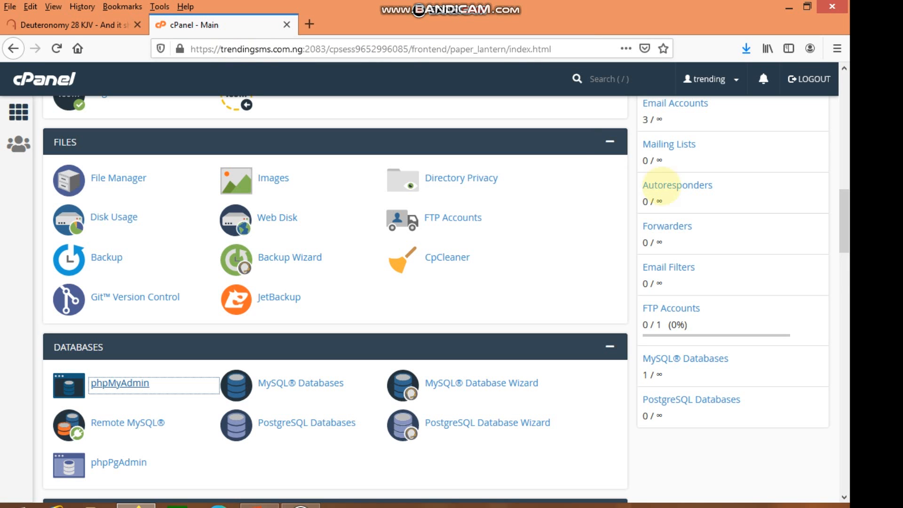
Review the browser's downloads list for the trending_sms.sql export and the public_html backup zip.
{"action": "left_click_drag", "start_coordinate": [845, 213], "coordinate": [849, 52]}
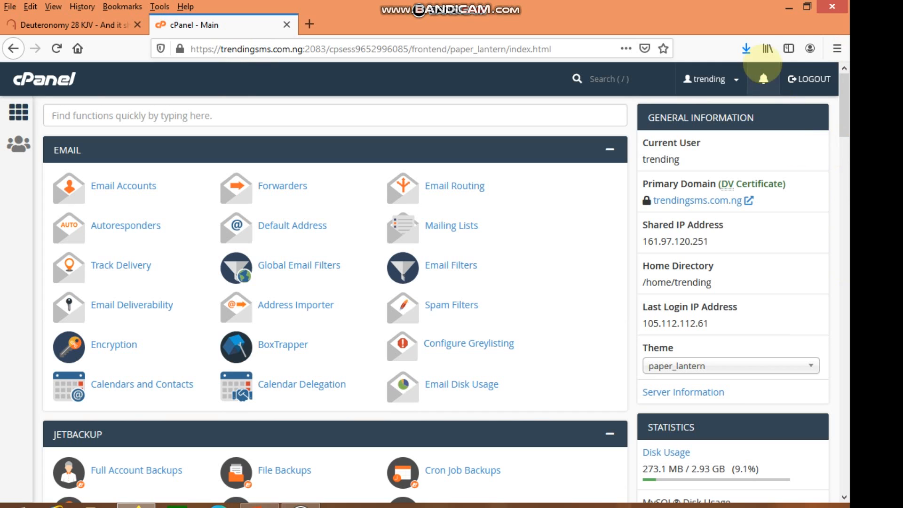
{"action": "left_click", "coordinate": [746, 49]}
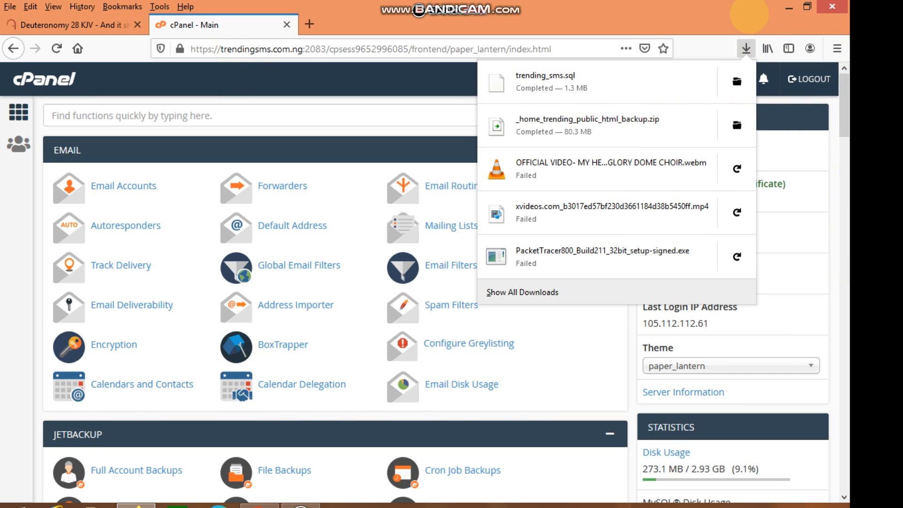
{"action": "left_click", "coordinate": [750, 14]}
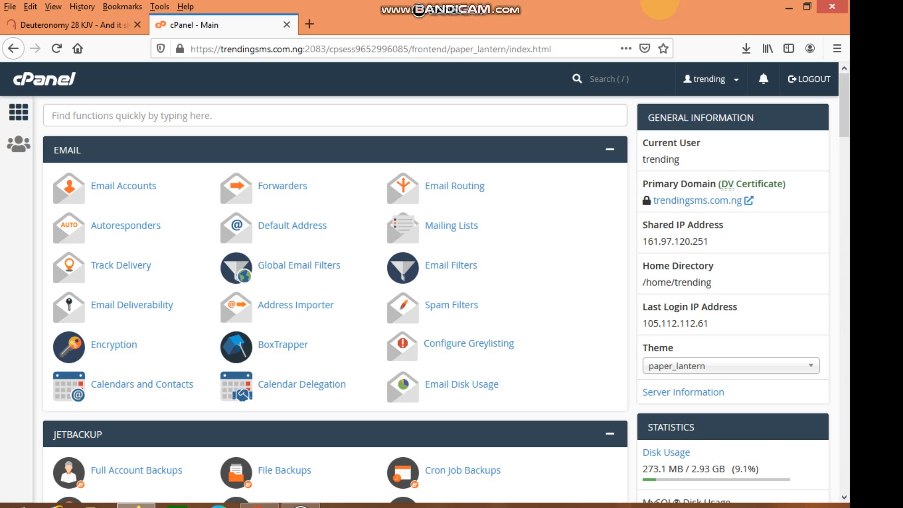
Log out of cPanel.
{"action": "scroll", "coordinate": [542, 364], "scroll_direction": "down", "scroll_amount": 4}
{"action": "scroll", "coordinate": [524, 364], "scroll_direction": "down", "scroll_amount": 12}
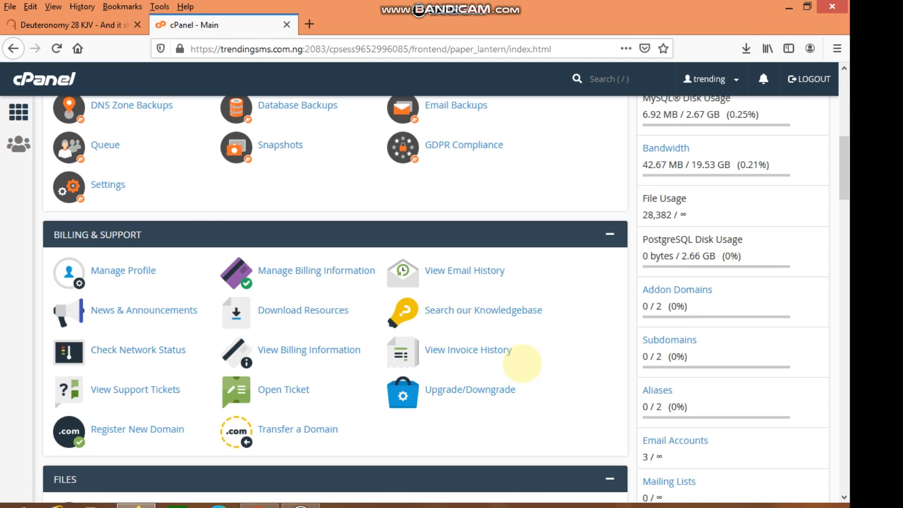
{"action": "scroll", "coordinate": [528, 365], "scroll_direction": "up", "scroll_amount": 16}
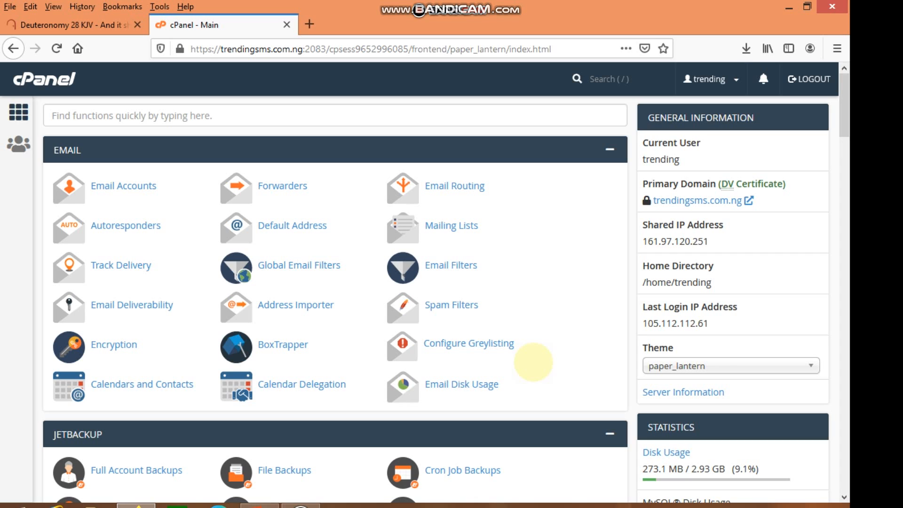
{"action": "left_click", "coordinate": [807, 79]}
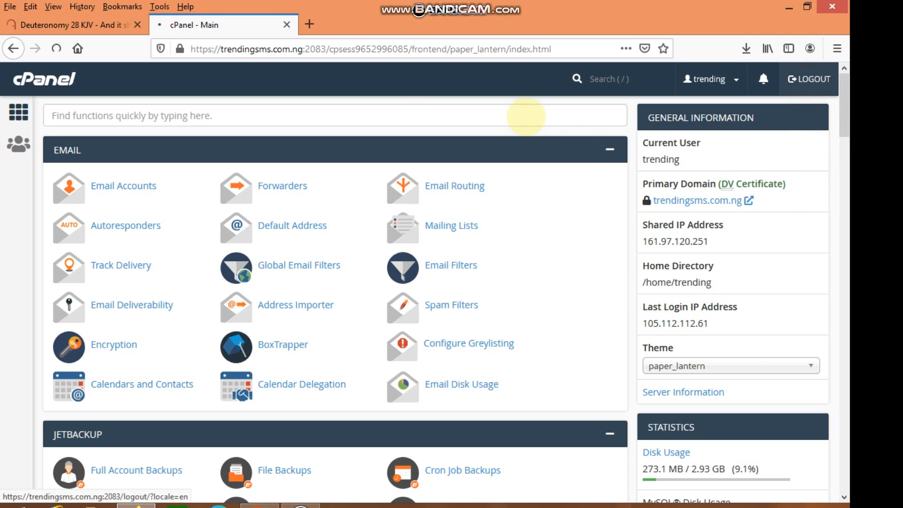